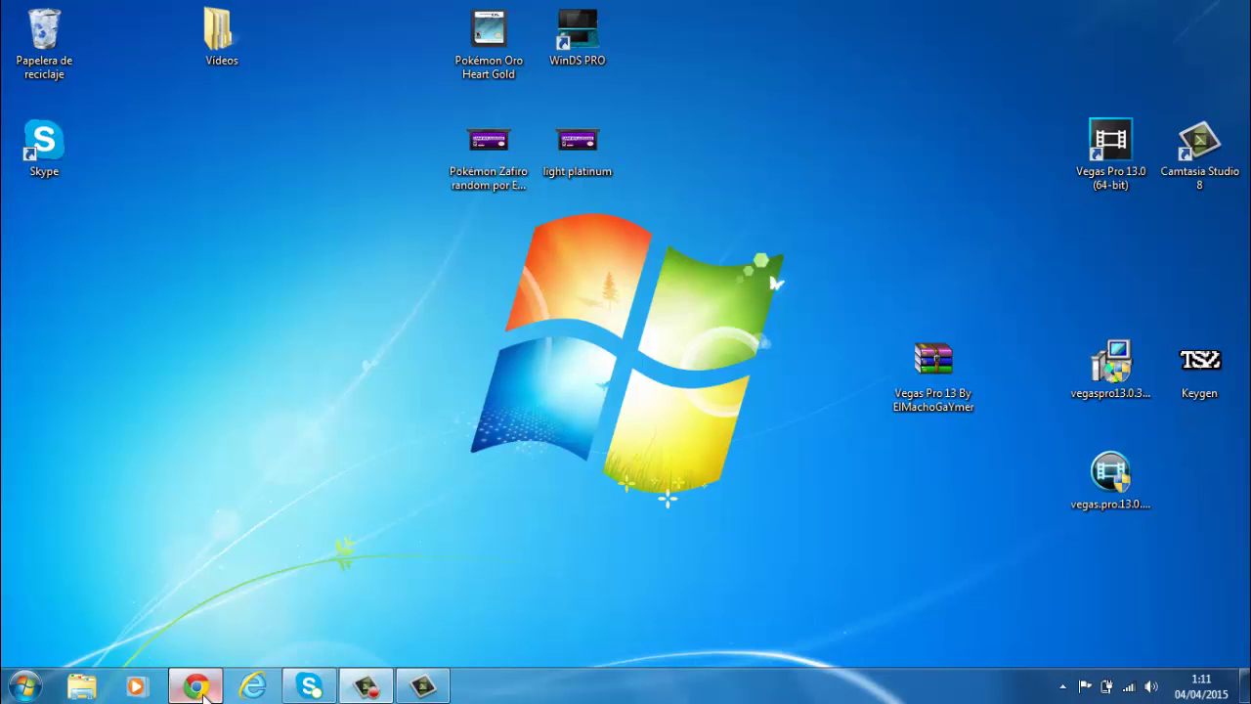
Step: Switch to Chrome to view the MediaFire download page for the Vegas Pro 13 archive, and minimize the browser
left_click(197, 687)
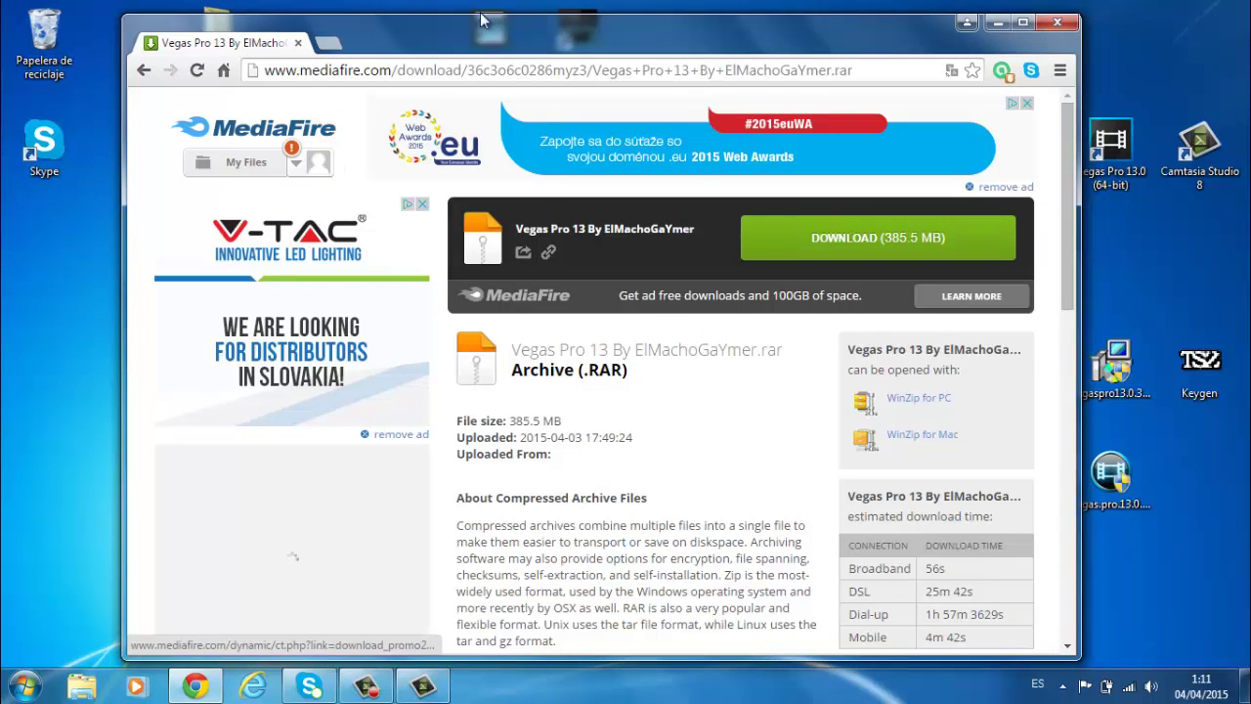
left_click(996, 19)
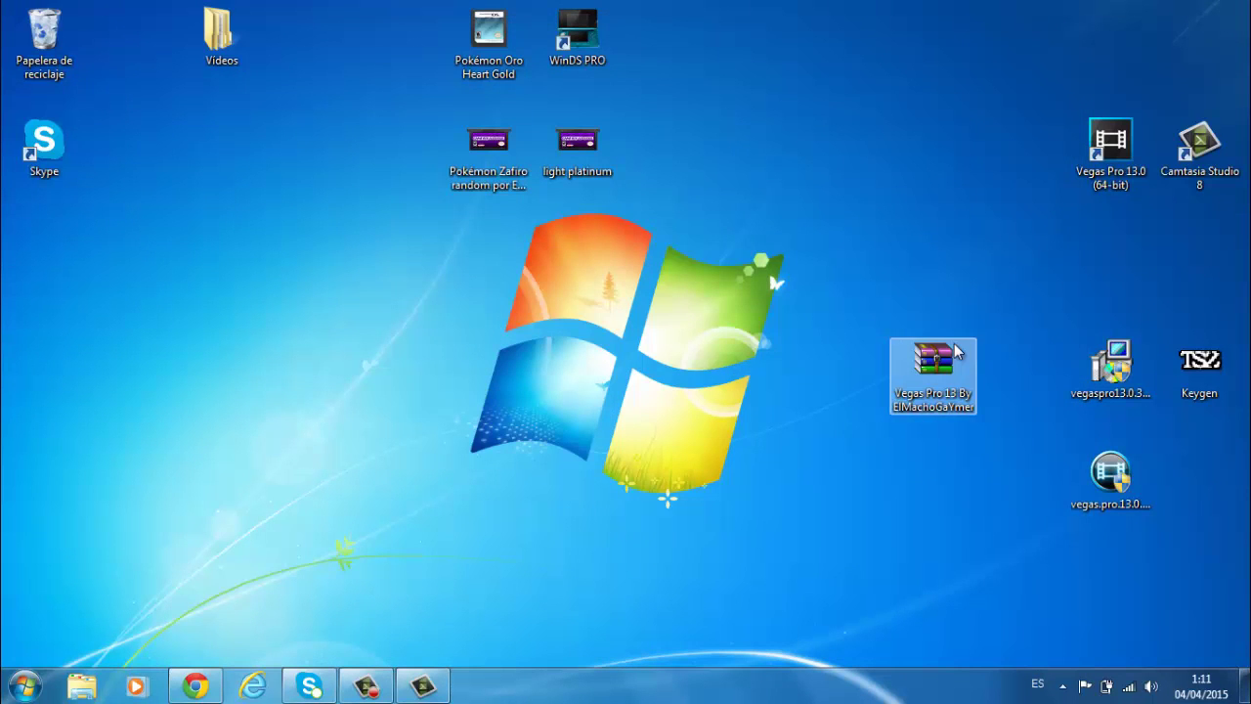
Step: Move the Vegas Pro 13 archive closer to the Windows logo on the desktop and view its extraction options
left_click_drag(958, 352, 869, 250)
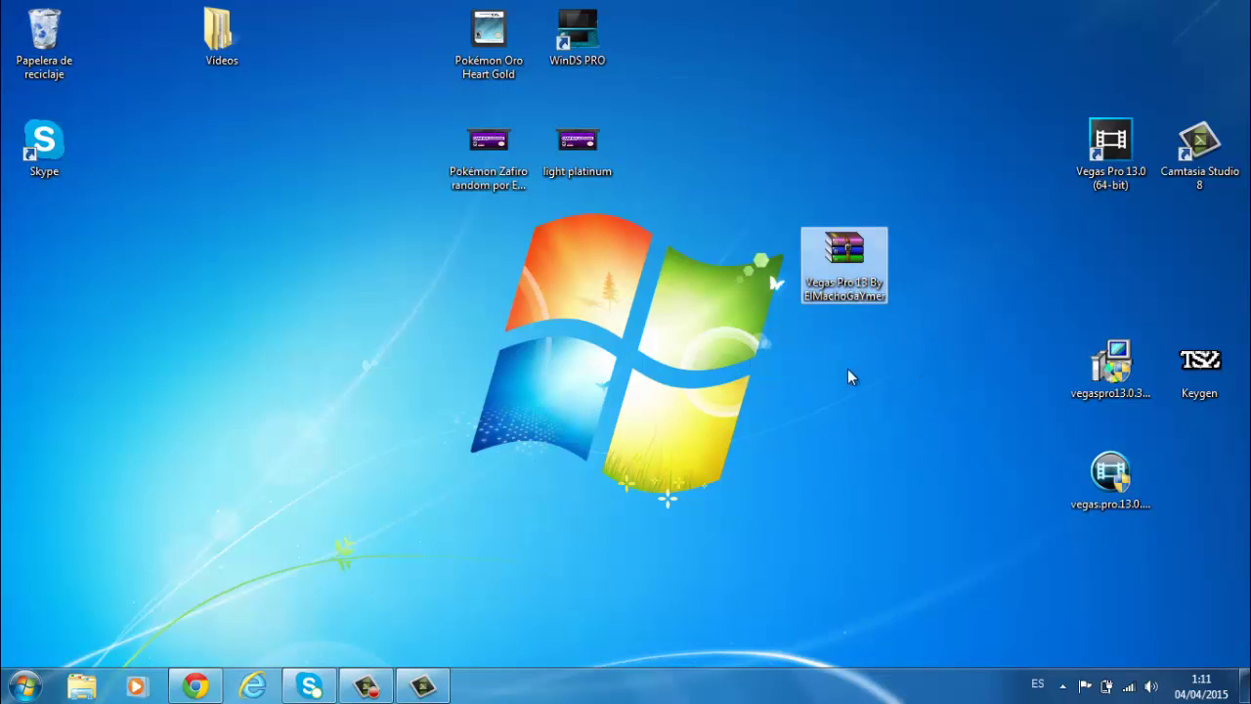
right_click(840, 235)
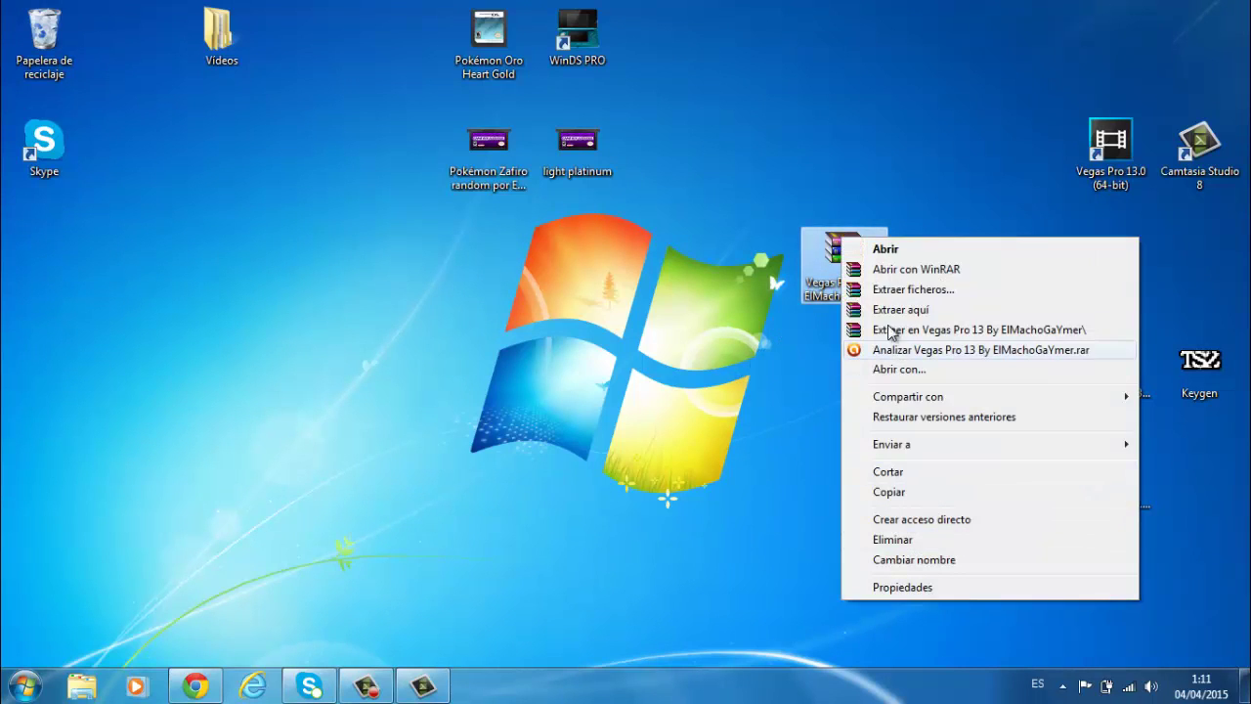
left_click(713, 370)
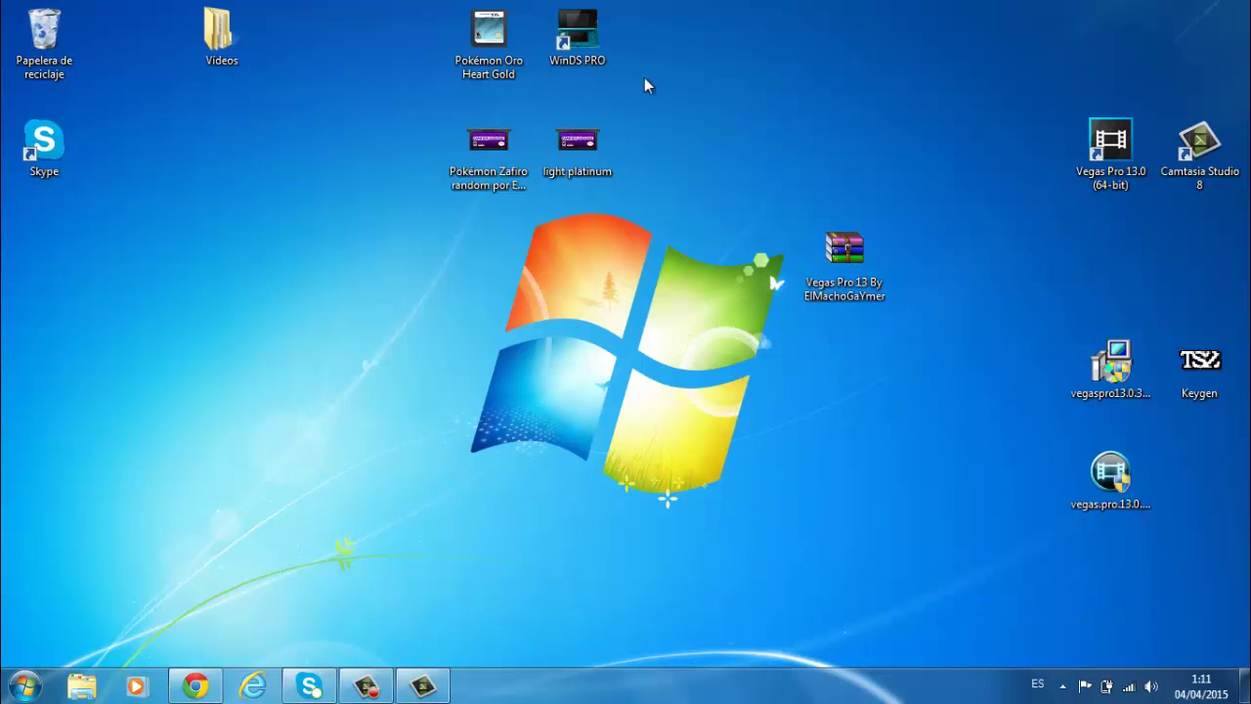
right_click(537, 355)
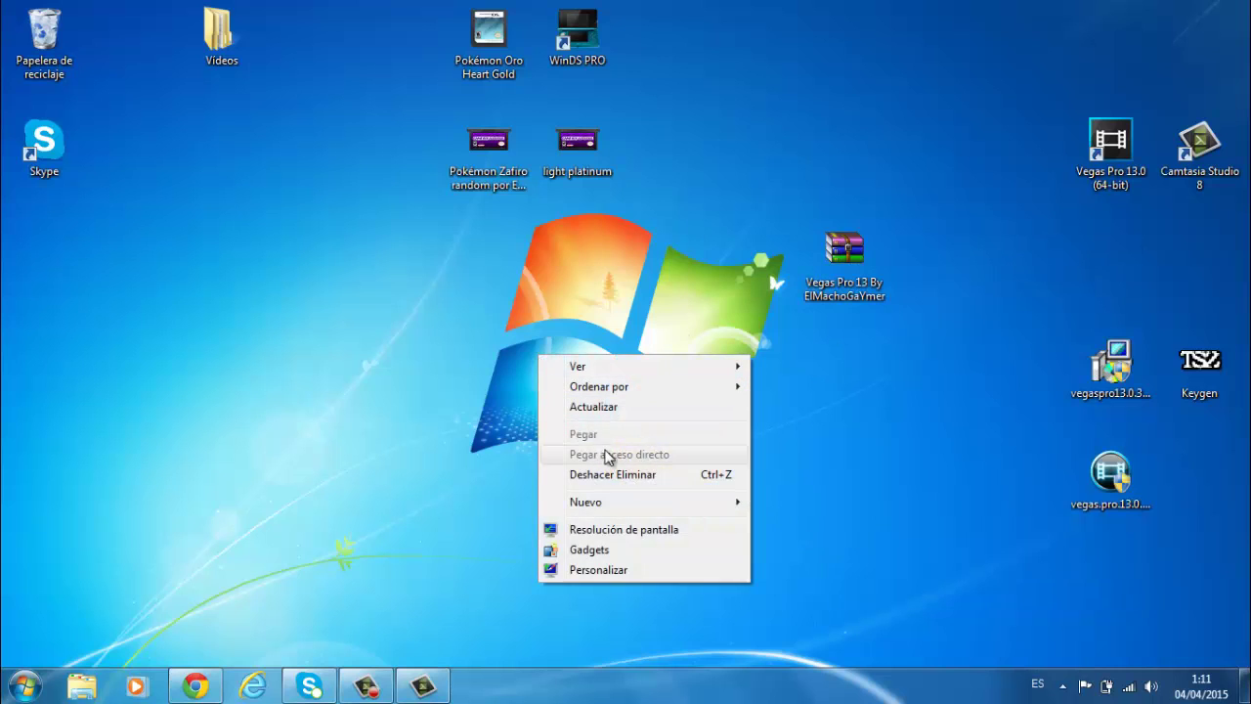
left_click(880, 475)
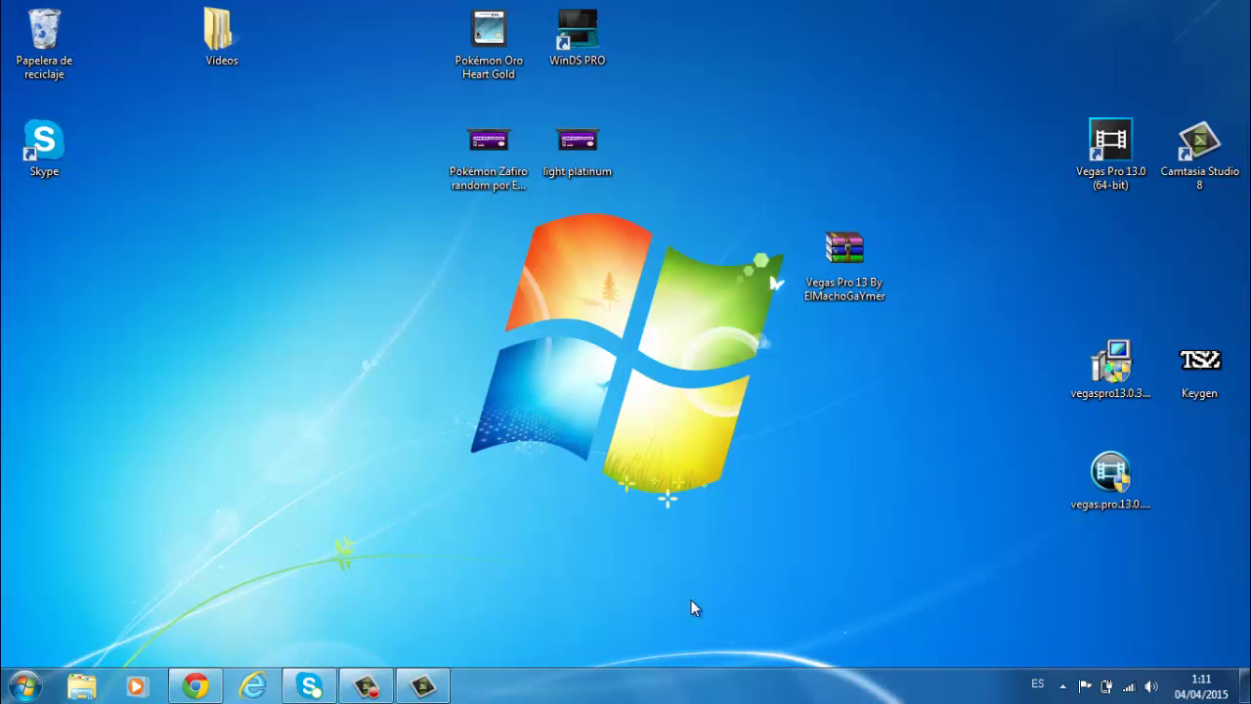
left_click(883, 288)
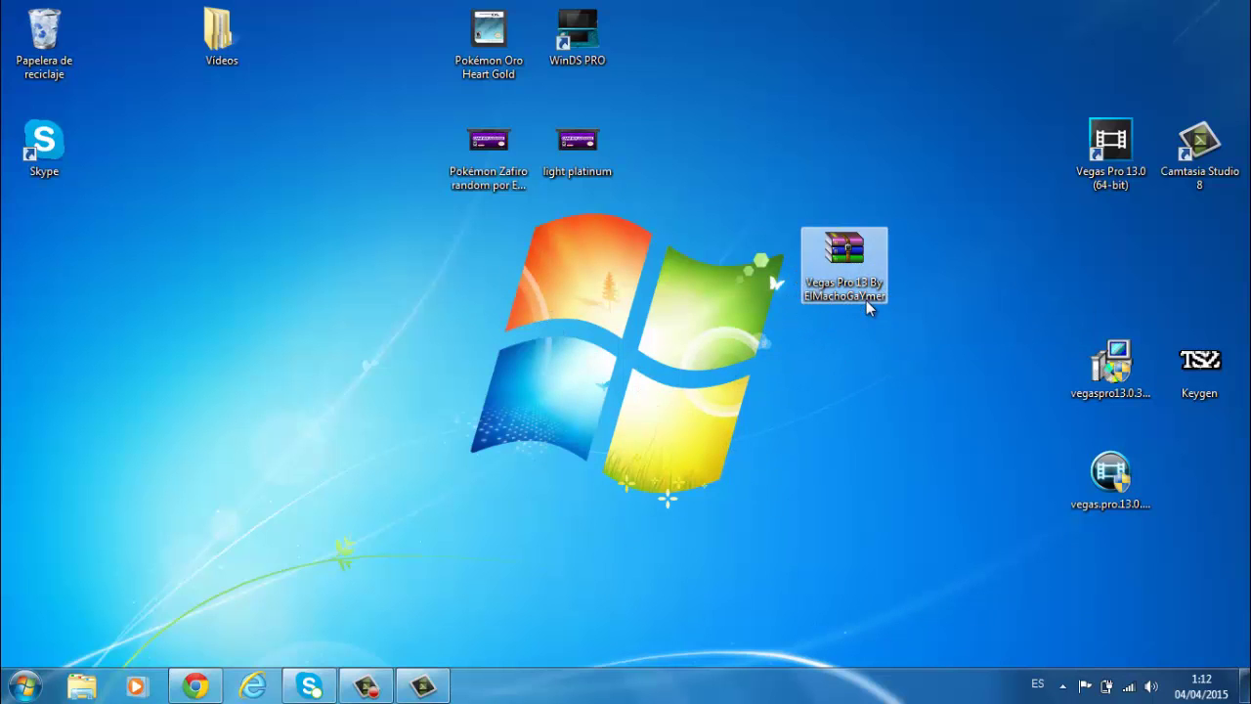
left_click(832, 466)
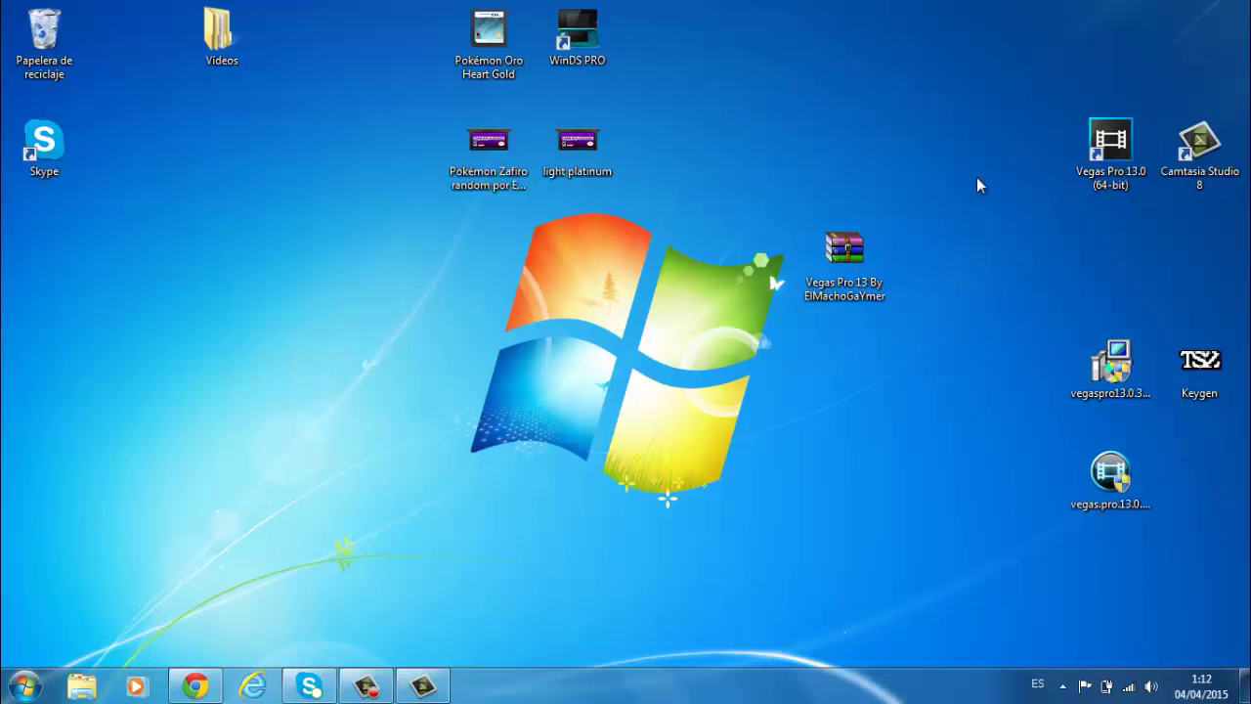
Step: Move the vegaspro13.0.373_64bit installer to the centre of the desktop and the vegas.pro.13.0.(64-bit)-patch file to below and right of Skype
left_click_drag(1111, 370, 666, 481)
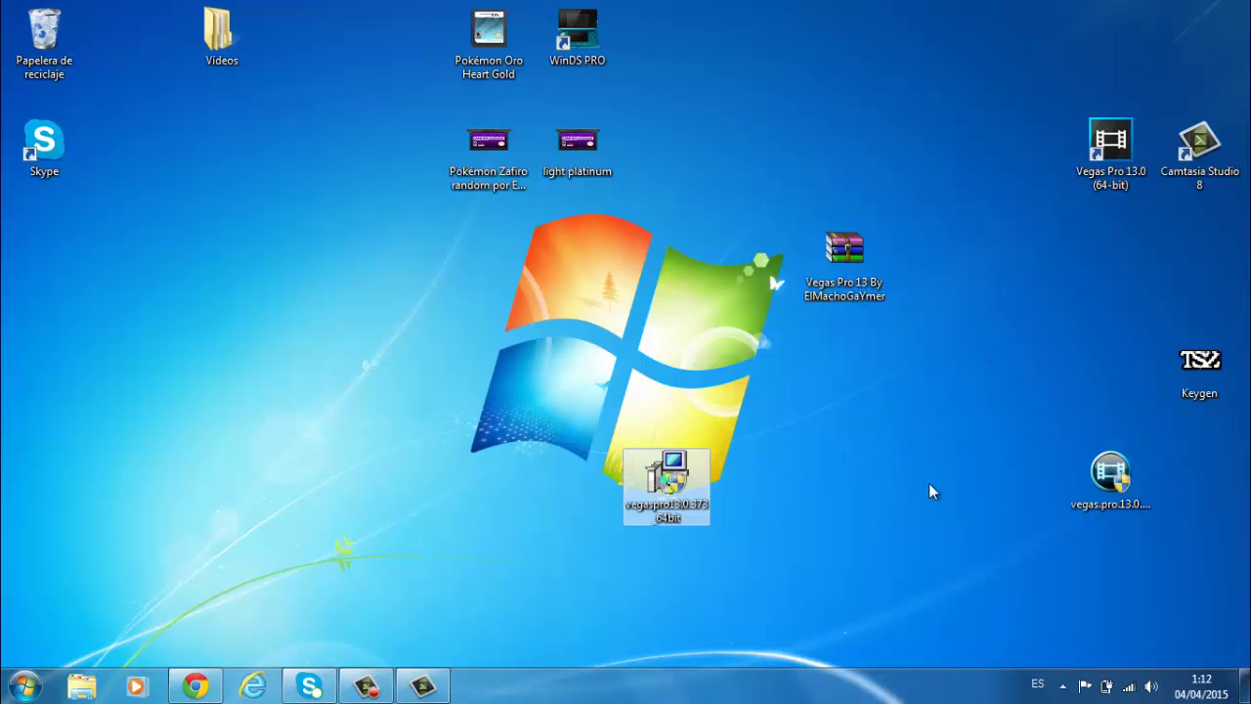
left_click_drag(1110, 474, 111, 273)
left_click_drag(672, 467, 667, 369)
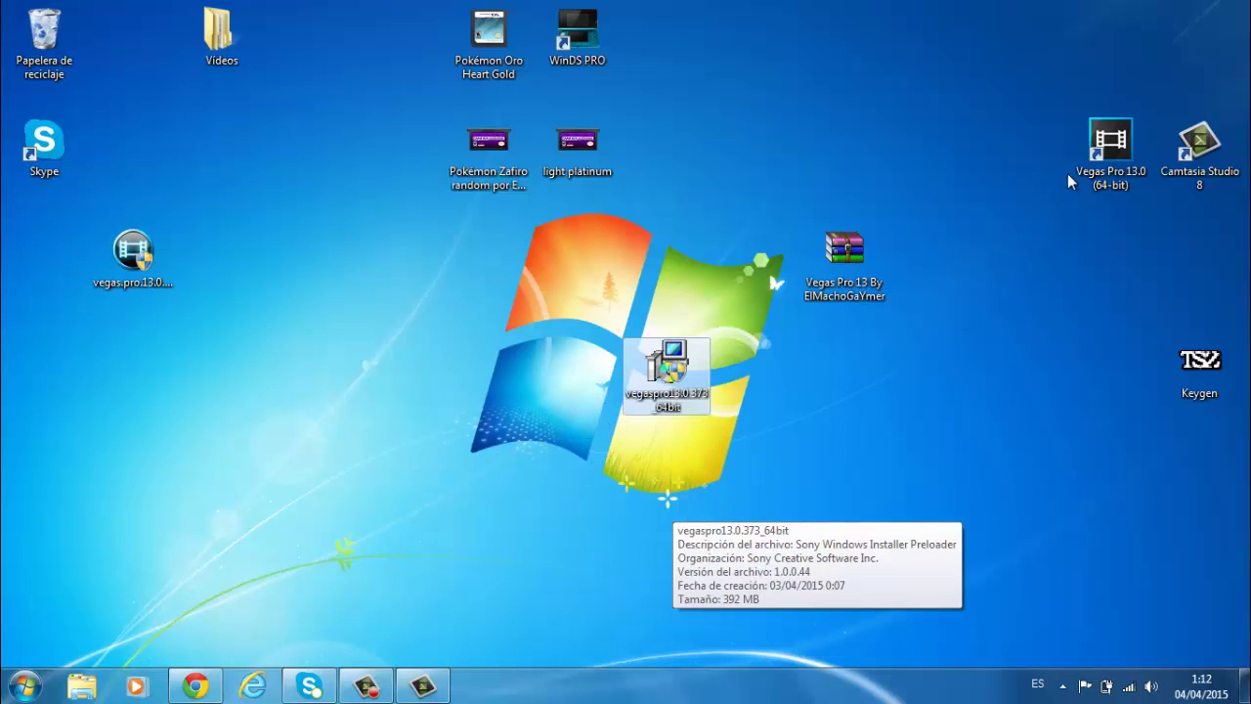
left_click(731, 464)
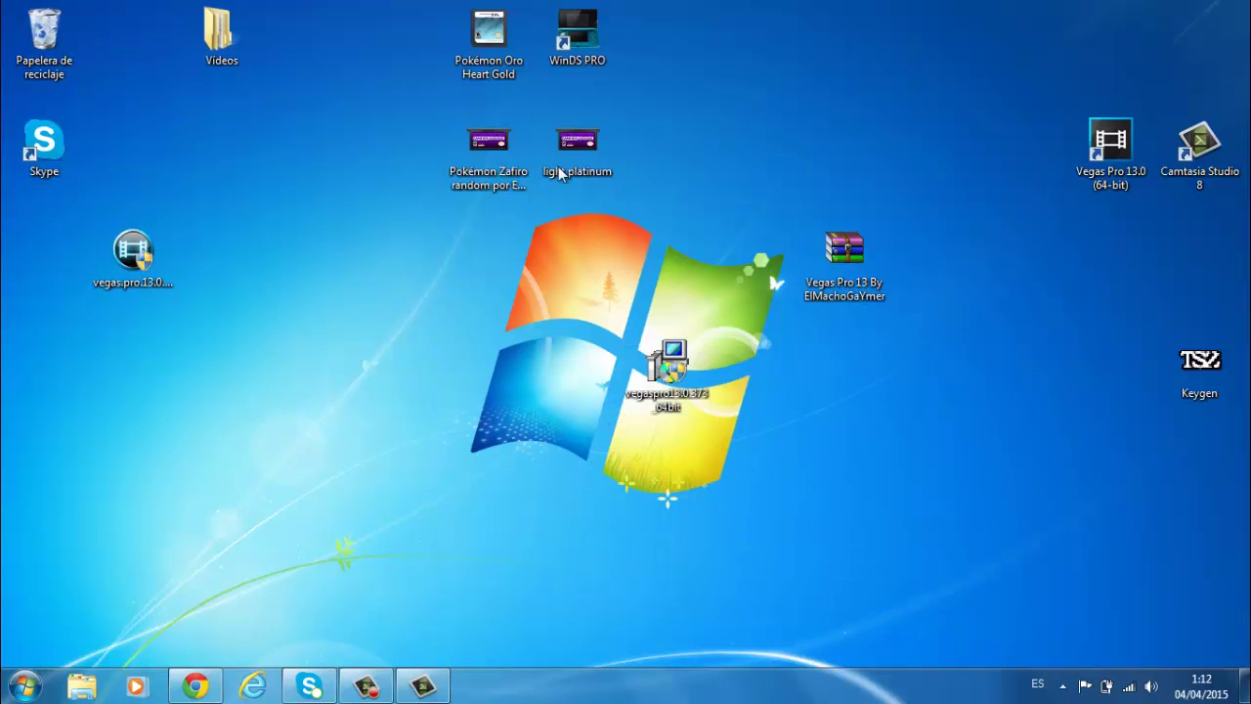
Step: Try to run the vegaspro13.0.373_64bit installer as administrator
right_click(674, 372)
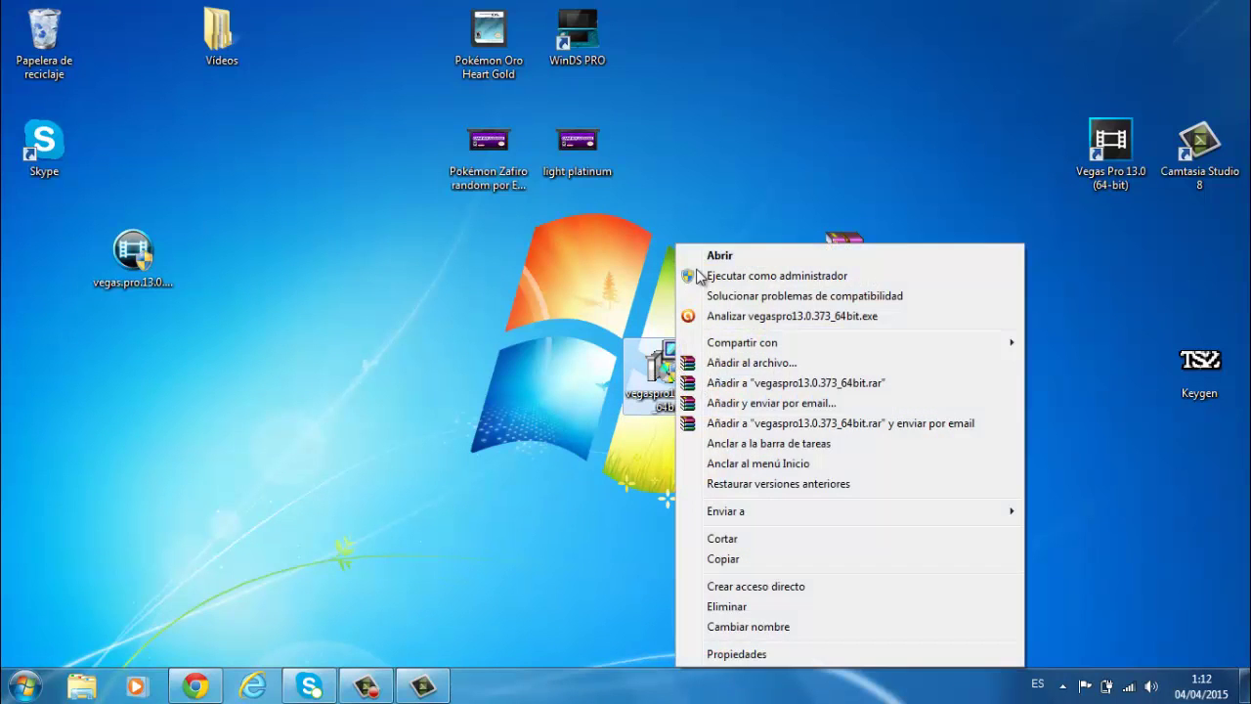
left_click(734, 276)
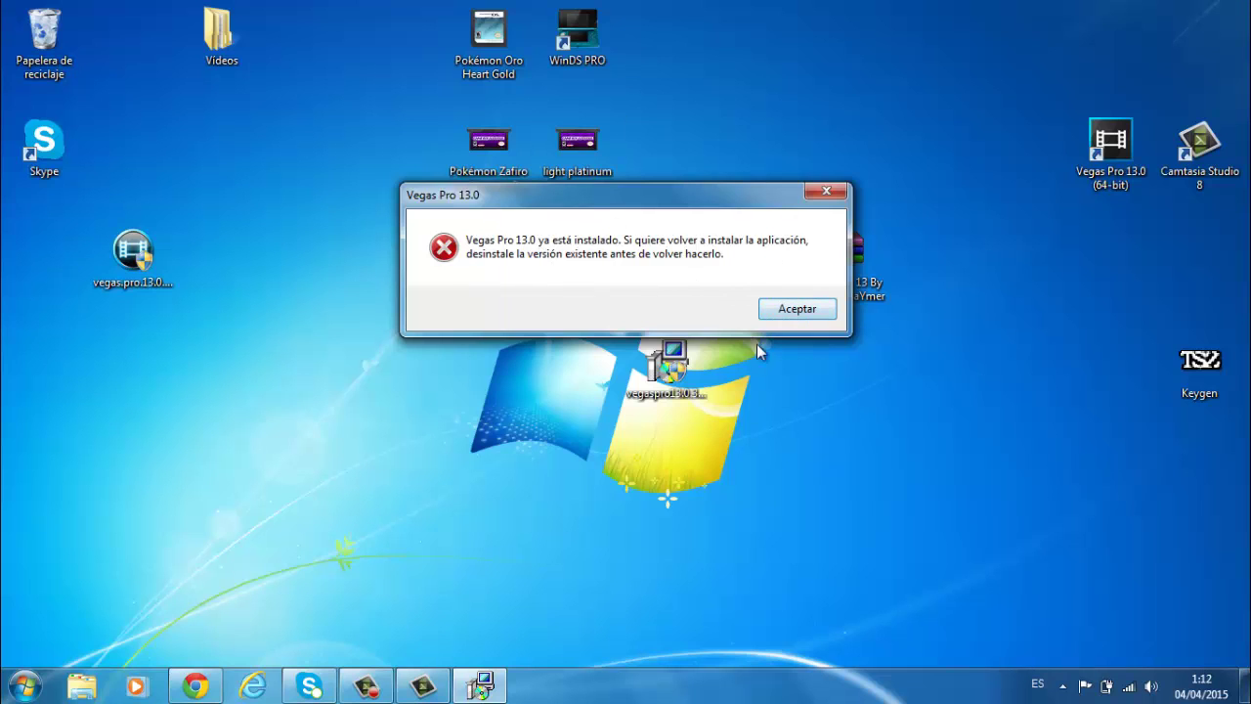
left_click(794, 309)
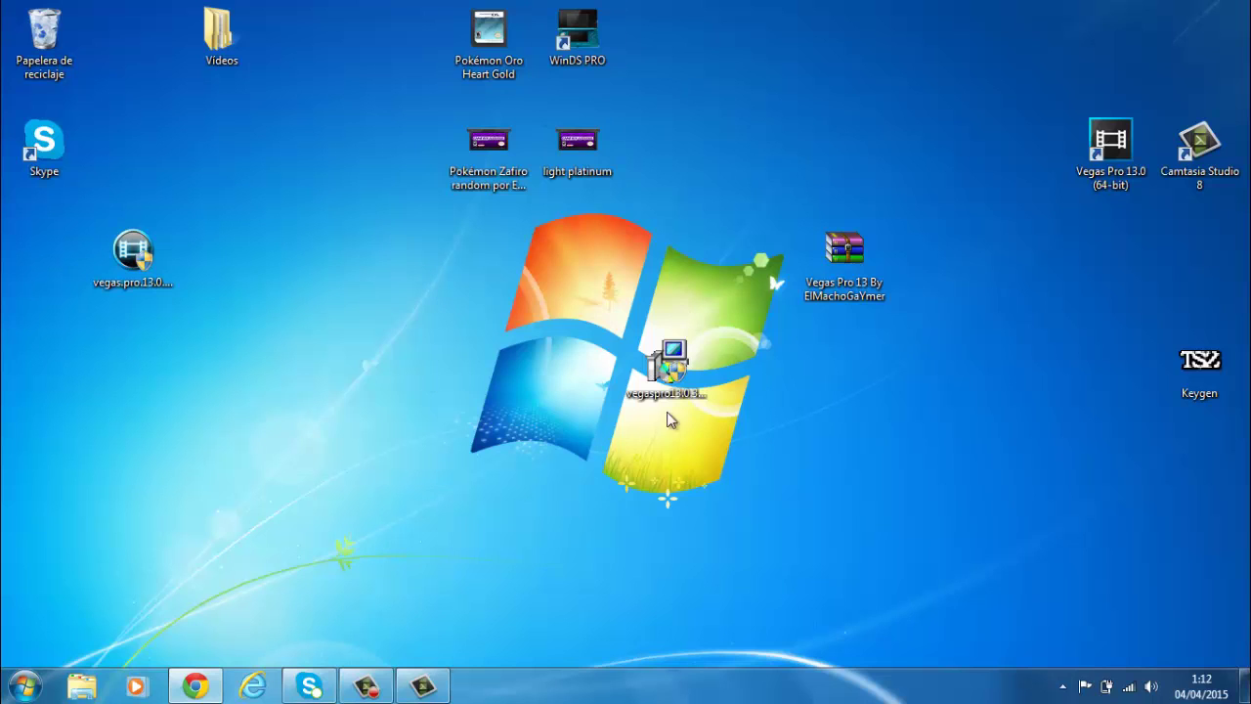
Step: Return the 64-bit installer to beside Keygen and place the vegas.pro.13.0.(64-bit)-patch file just below the Windows logo
left_click_drag(670, 364, 1069, 396)
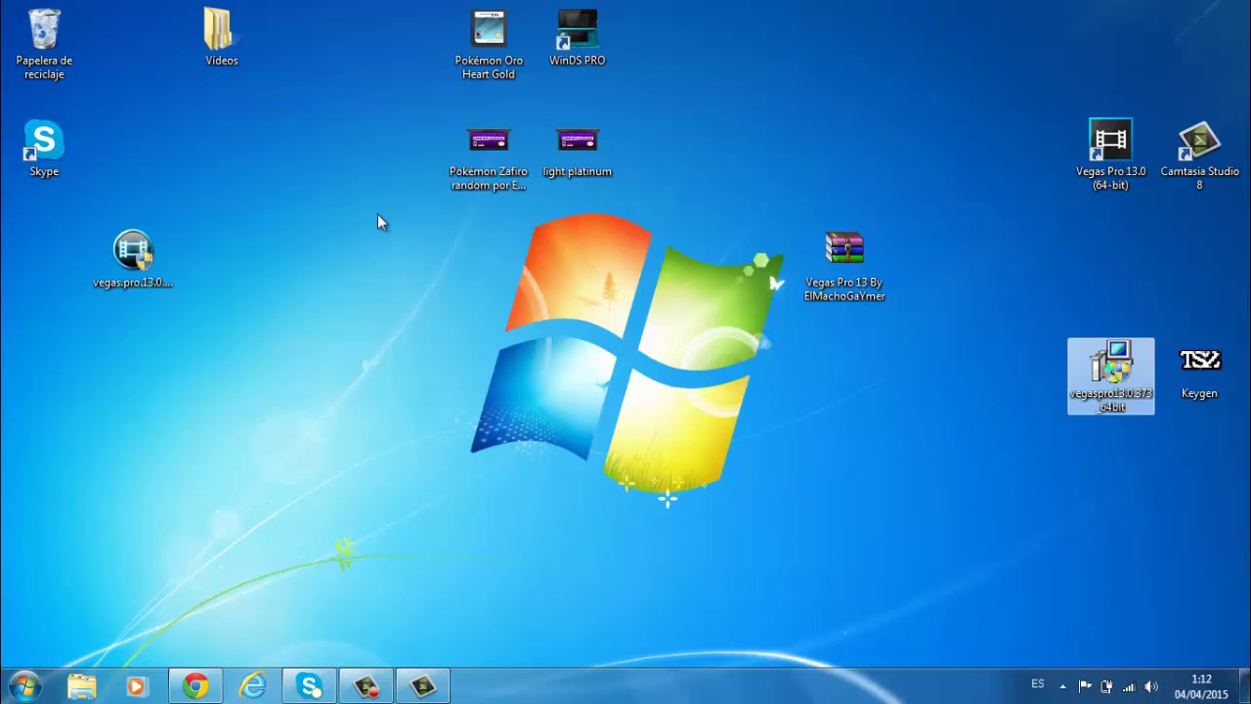
left_click(134, 262)
left_click_drag(134, 261, 755, 484)
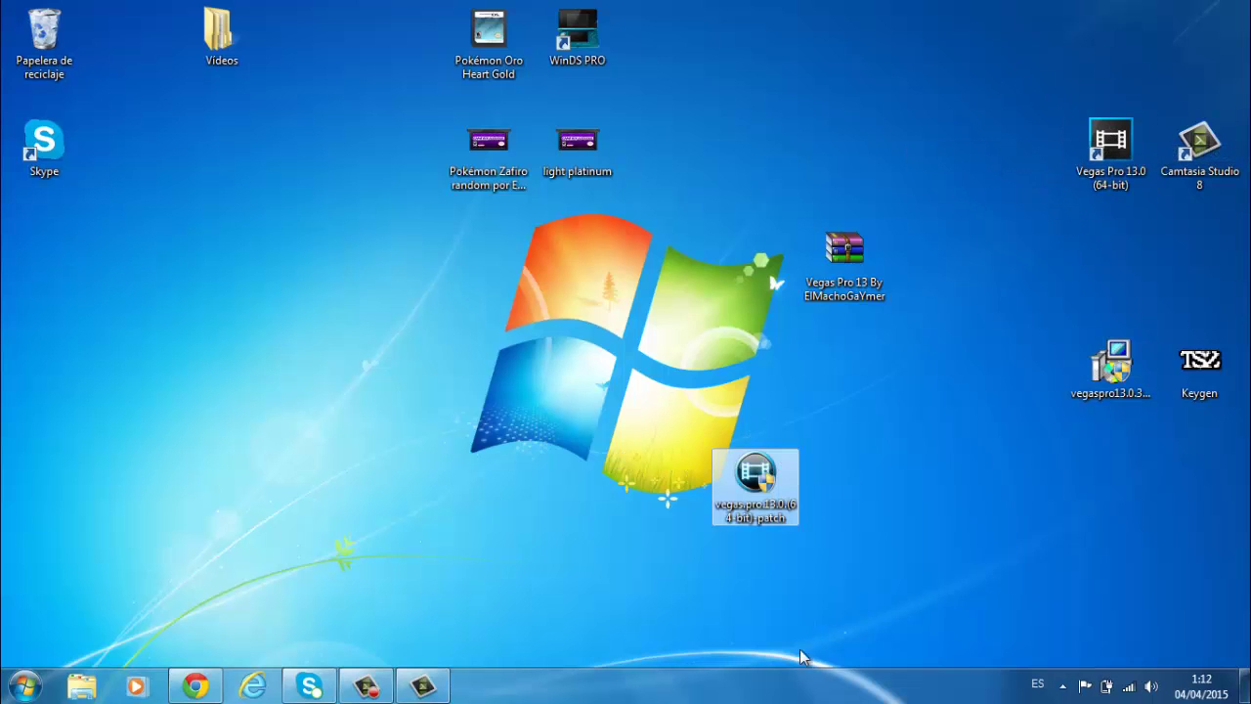
Step: Run vegas.pro.13.0.(64-bit)-patch as administrator to patch Vegas Pro 13.0, exit the patcher and return its file to below the installer
right_click(759, 496)
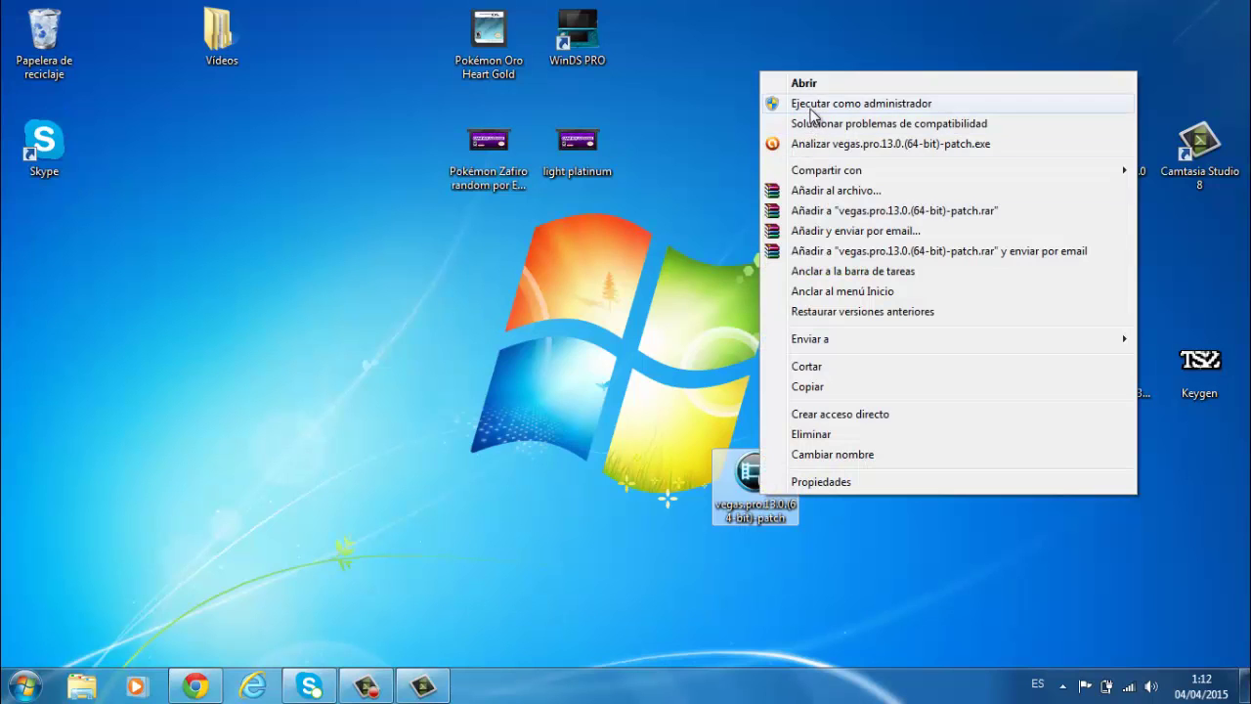
left_click(810, 106)
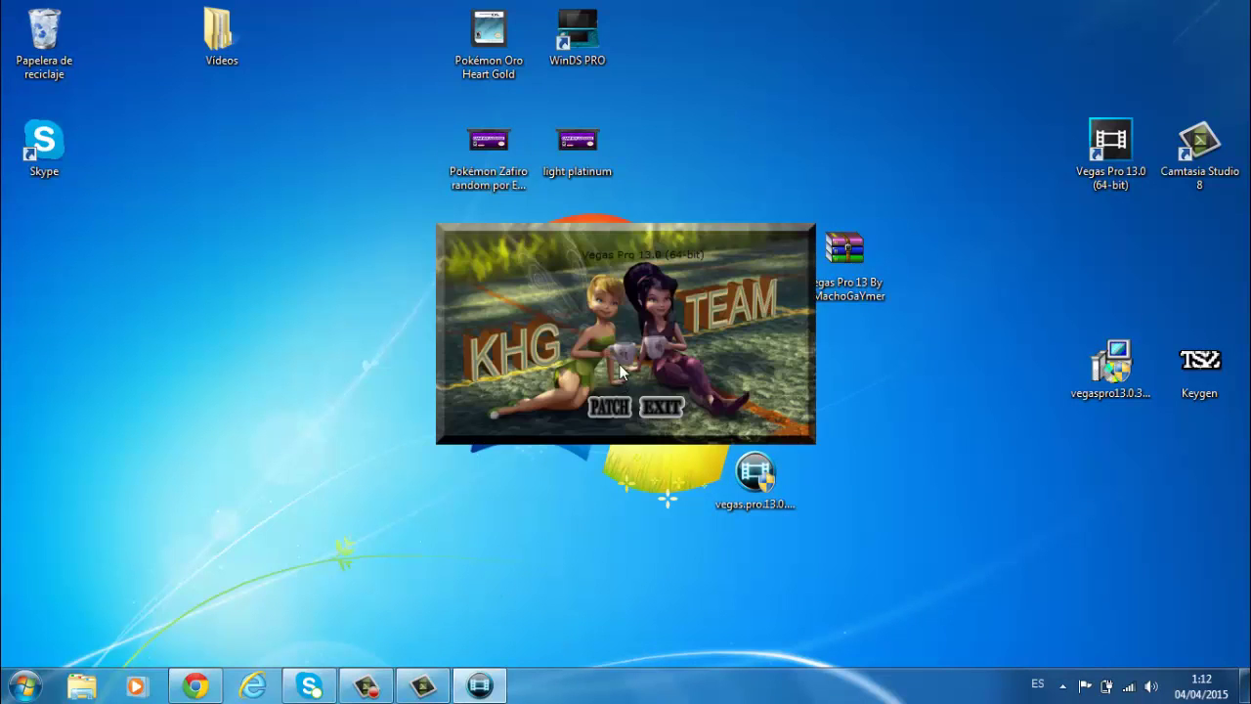
left_click(614, 407)
left_click(660, 408)
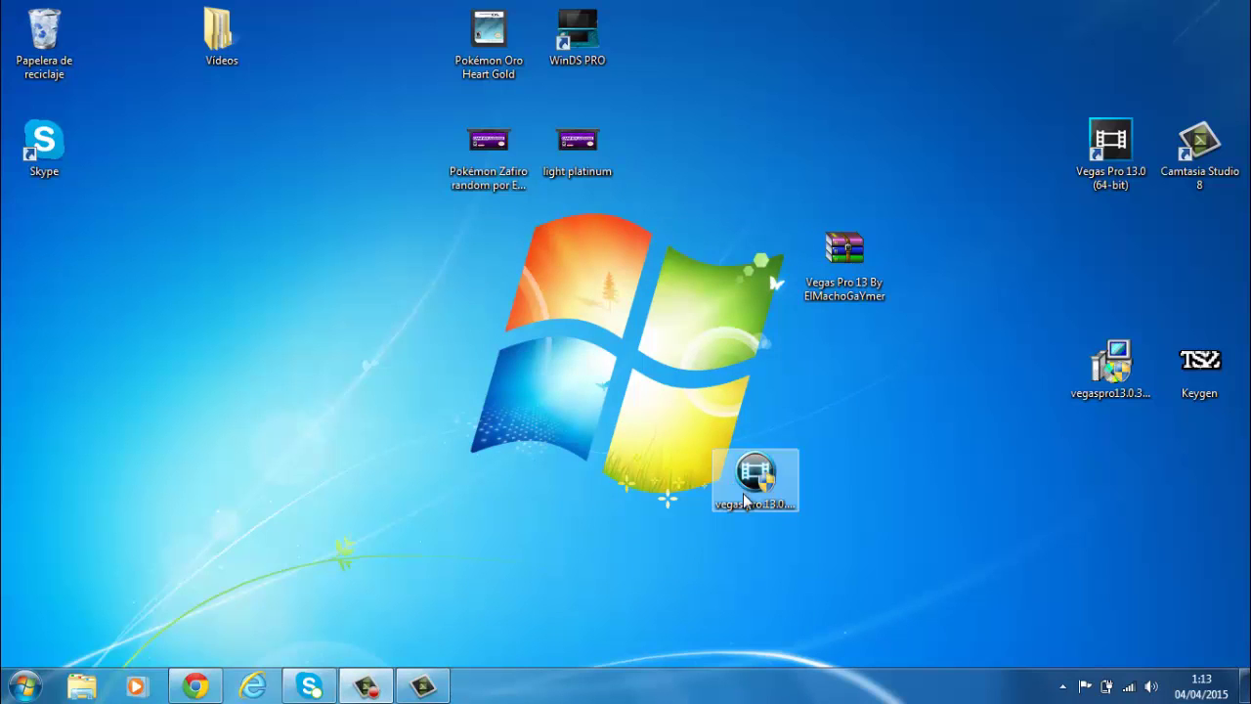
left_click_drag(765, 505, 1114, 479)
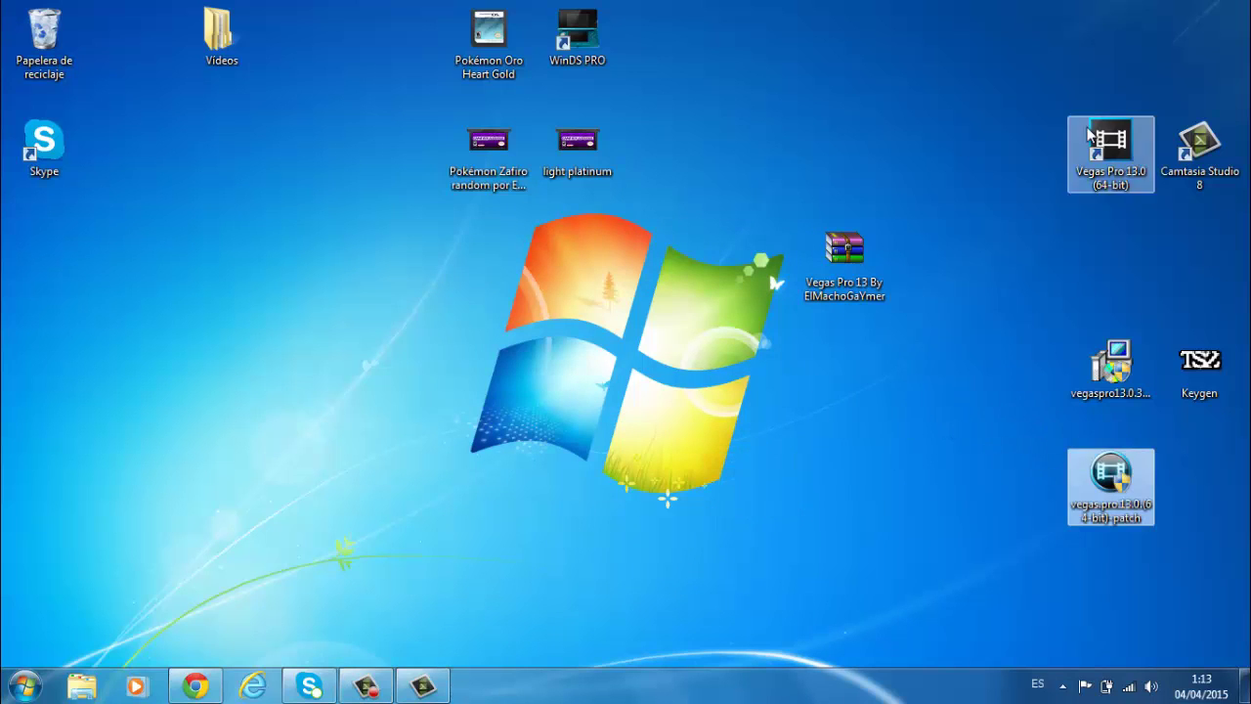
Step: Launch Vegas Pro 13.0 (64-bit) to check that it starts, dismiss its small floating window and close the program
left_click(1107, 155)
double_click(1109, 154)
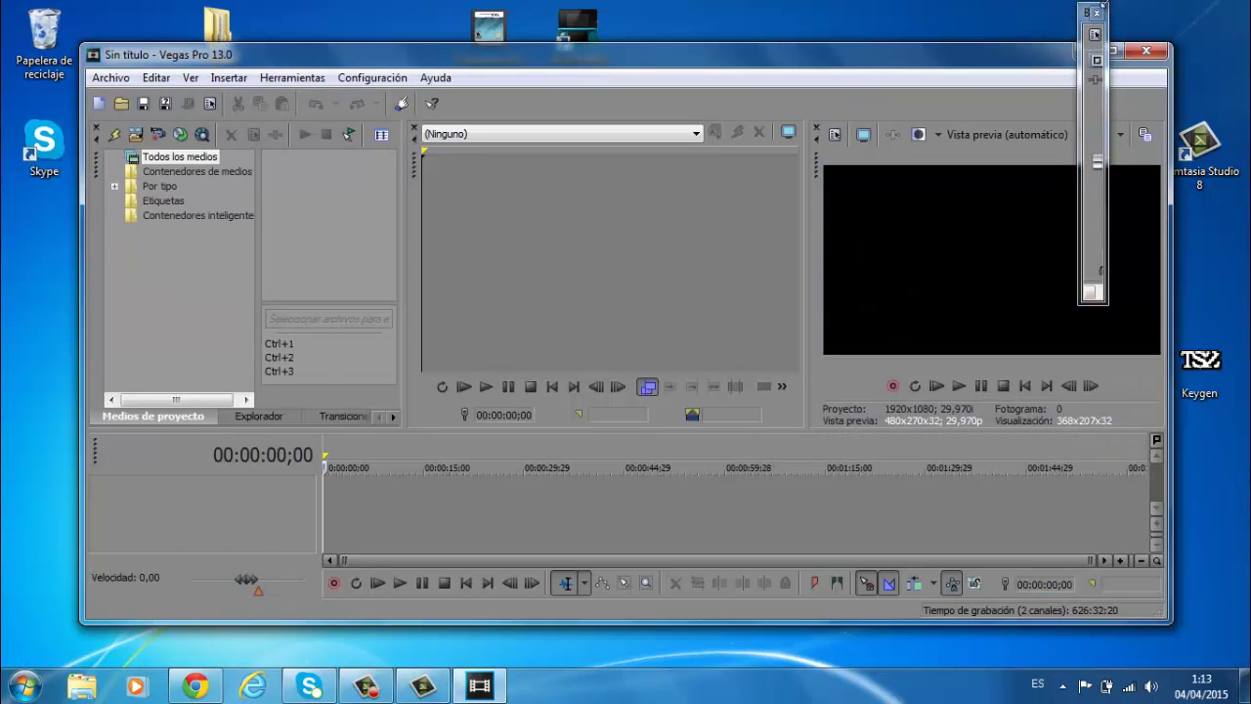
left_click(1095, 14)
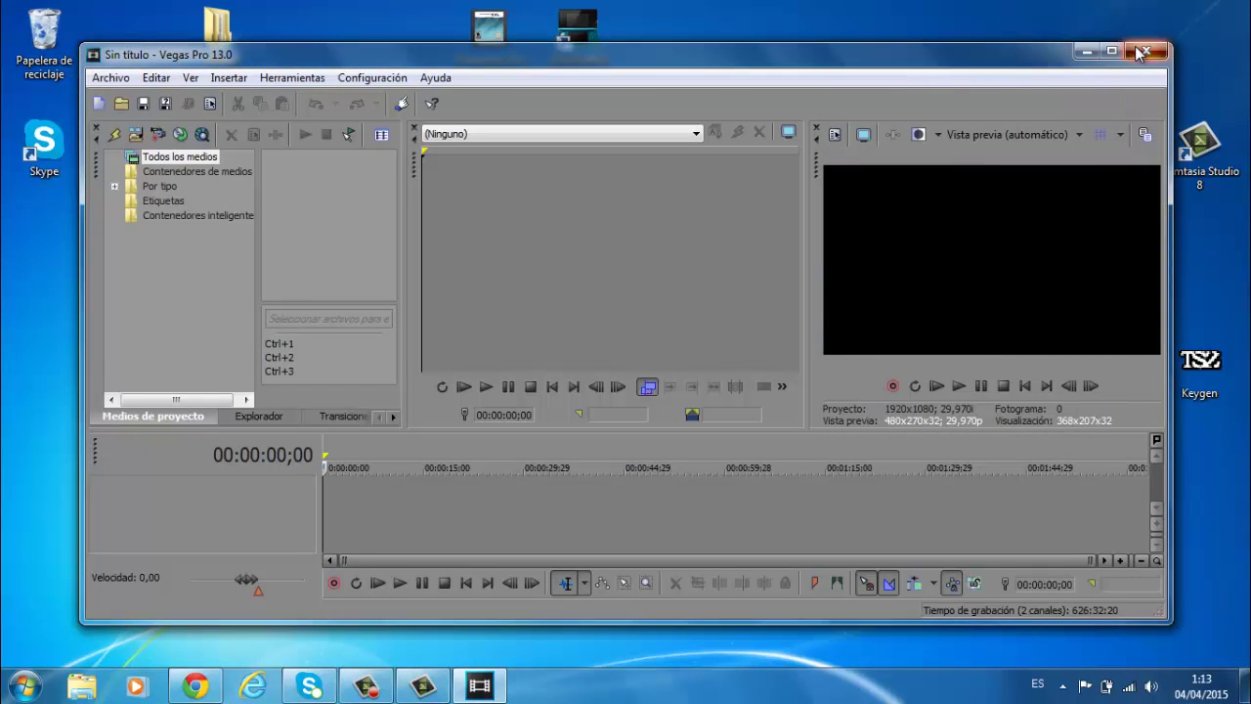
left_click(1145, 49)
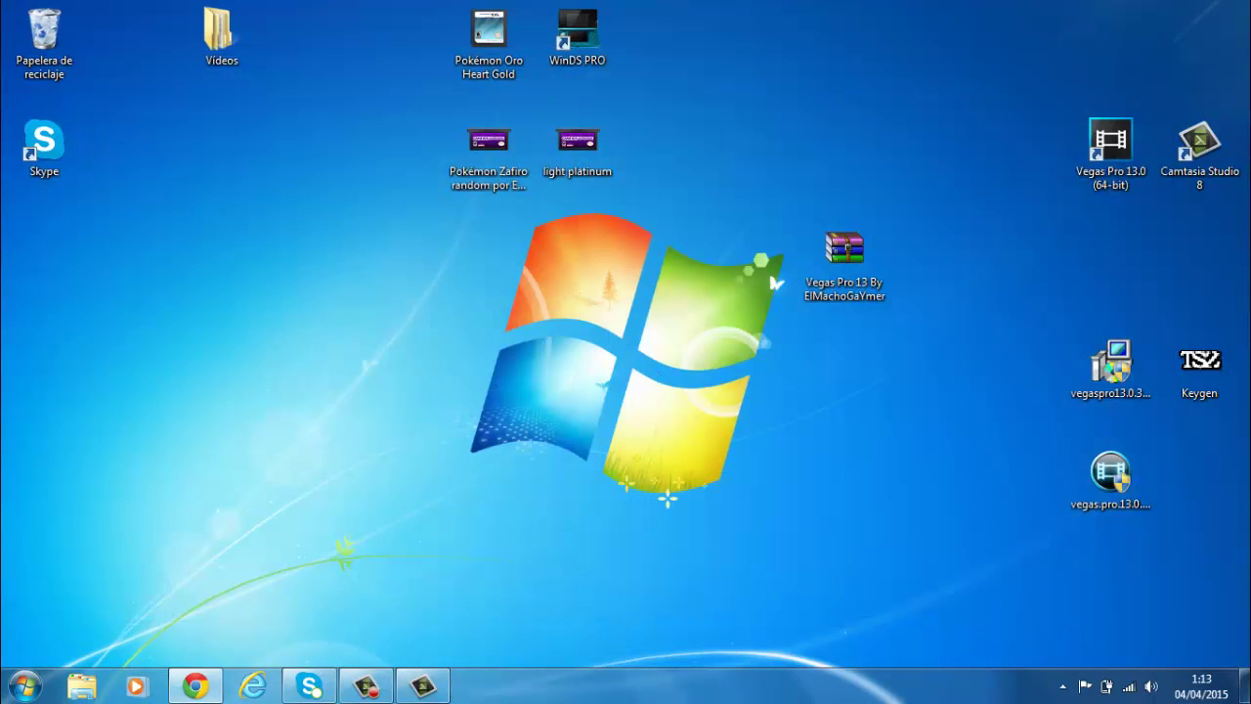
left_click(25, 685)
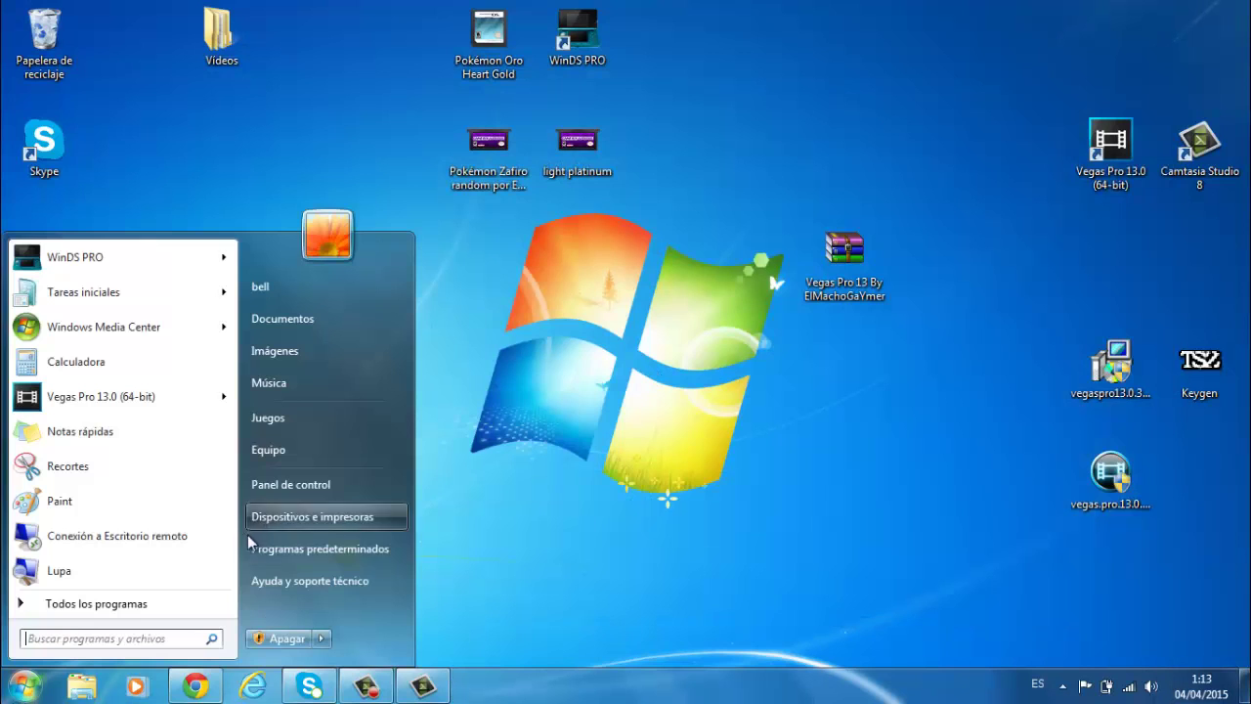
right_click(297, 457)
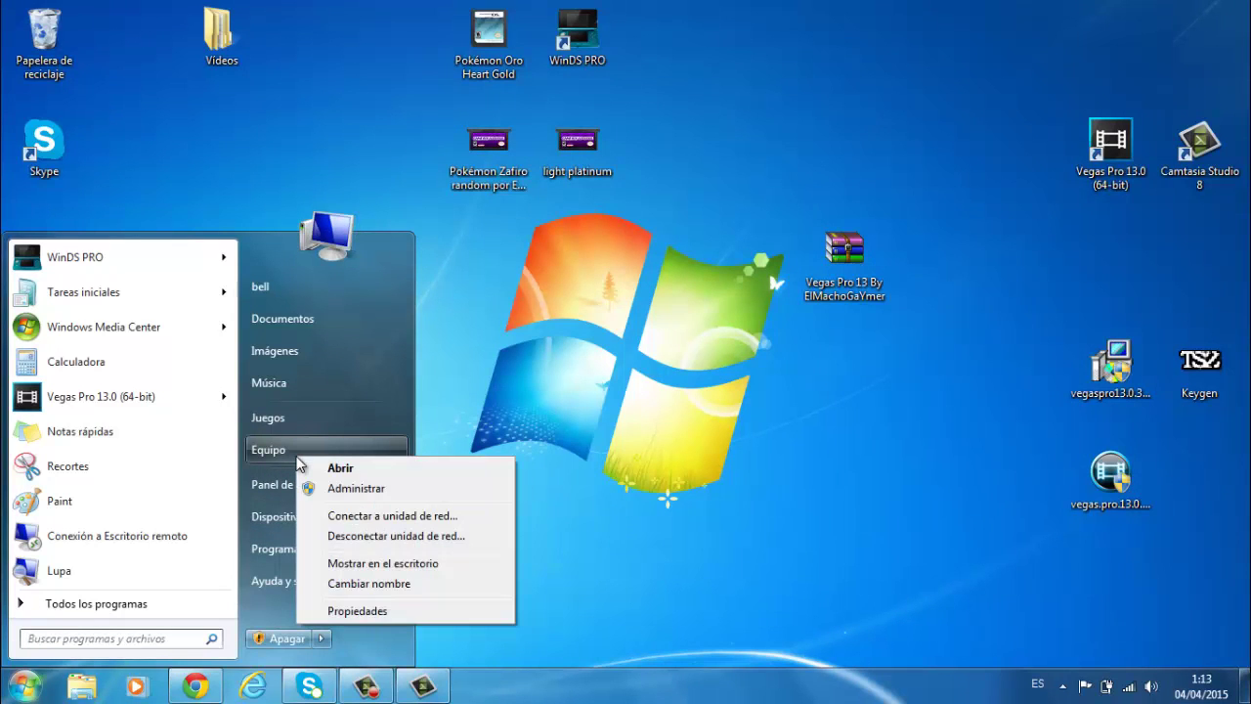
left_click(357, 611)
left_click(25, 686)
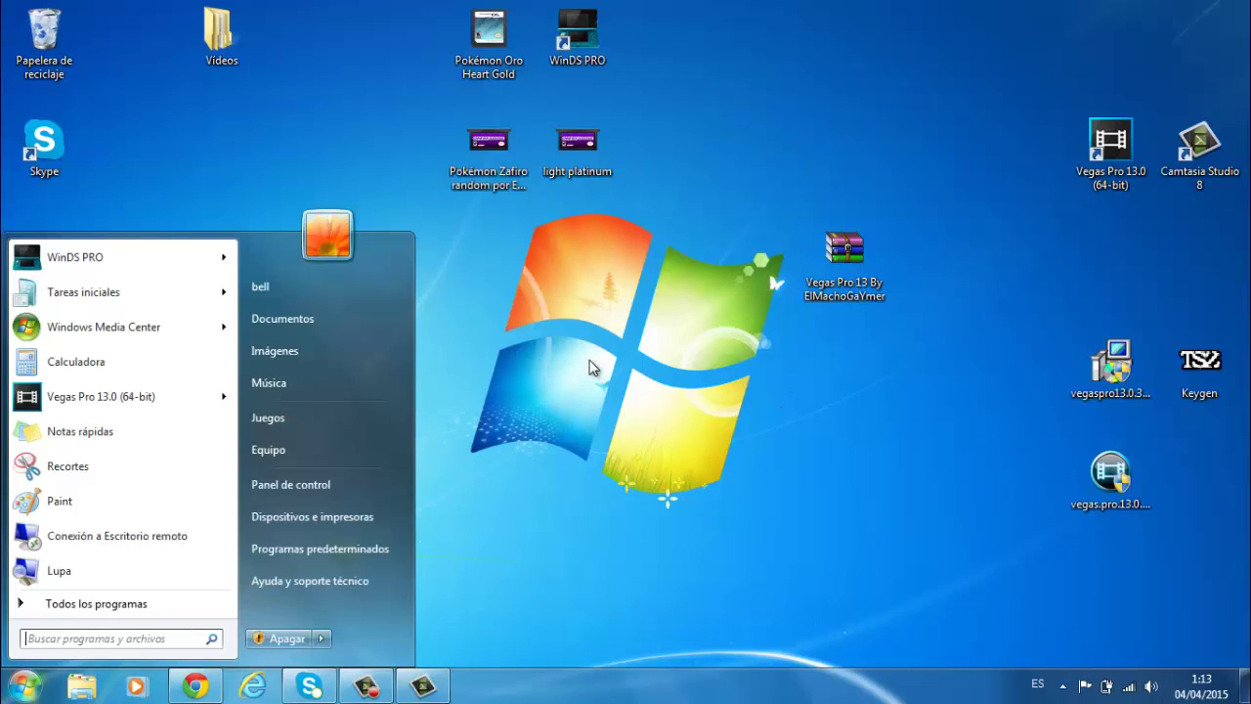
left_click(611, 308)
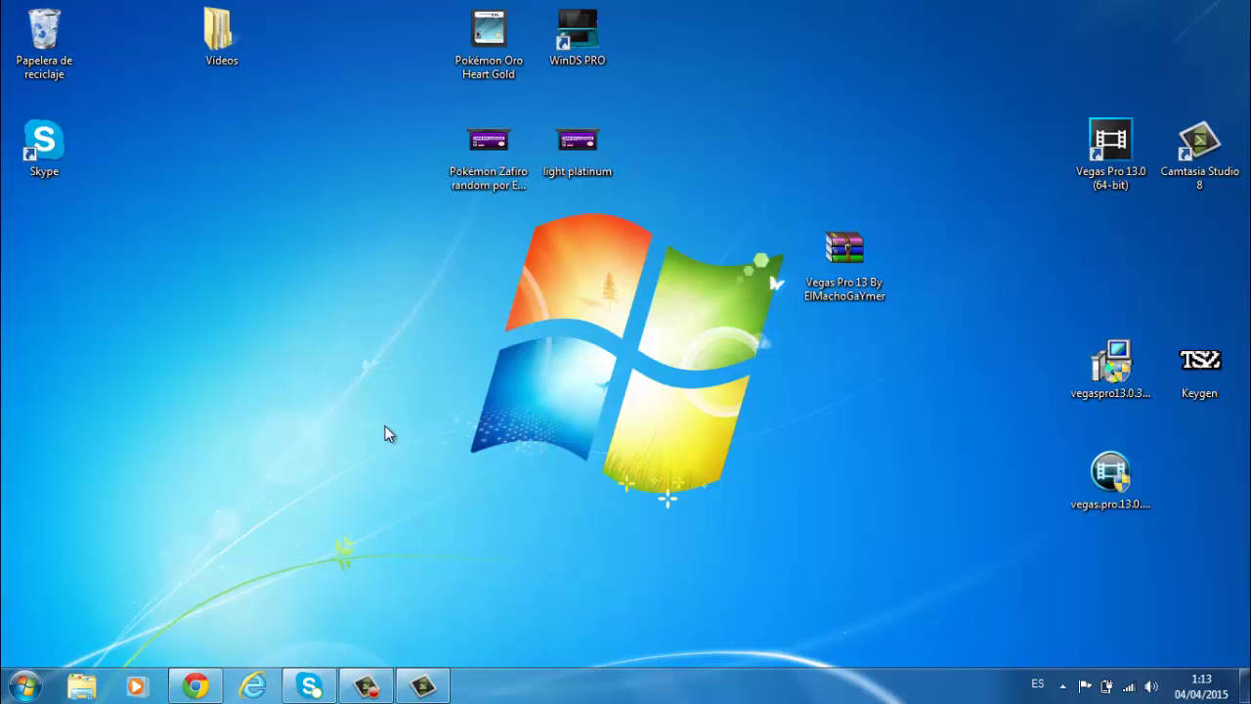
Step: Try to open "equipo" with the Windows Run command
key("super+r")
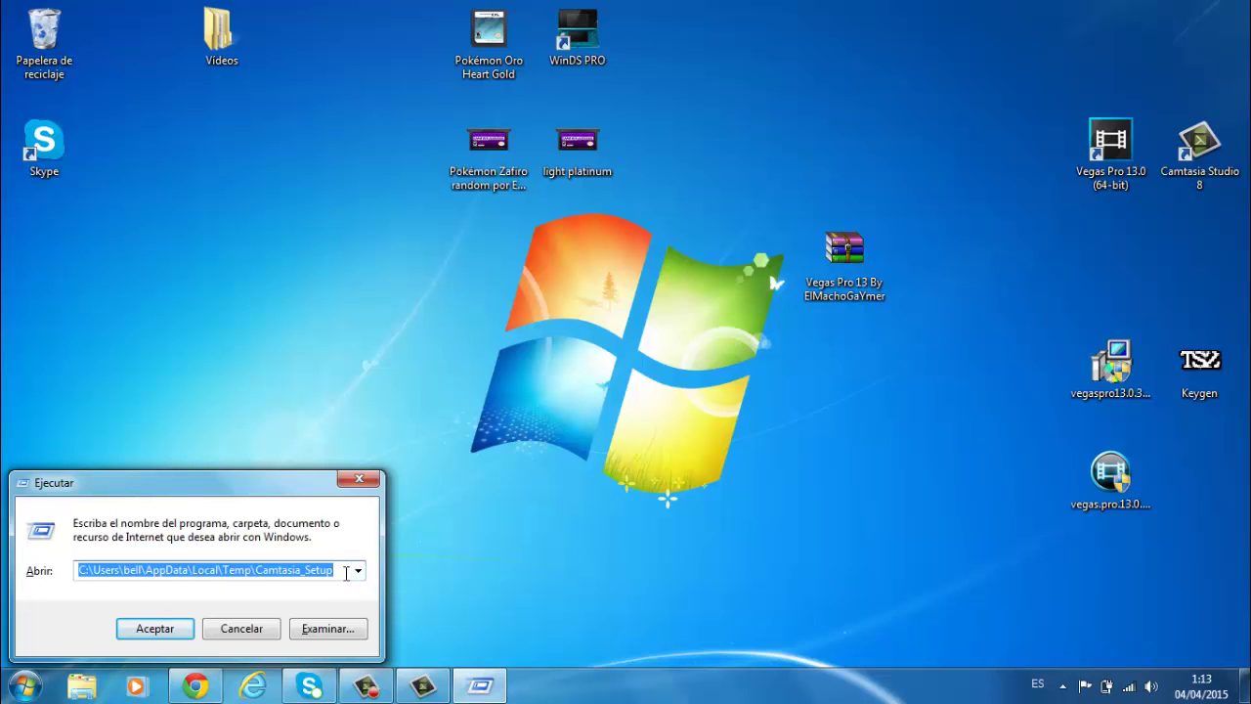
type("equipo")
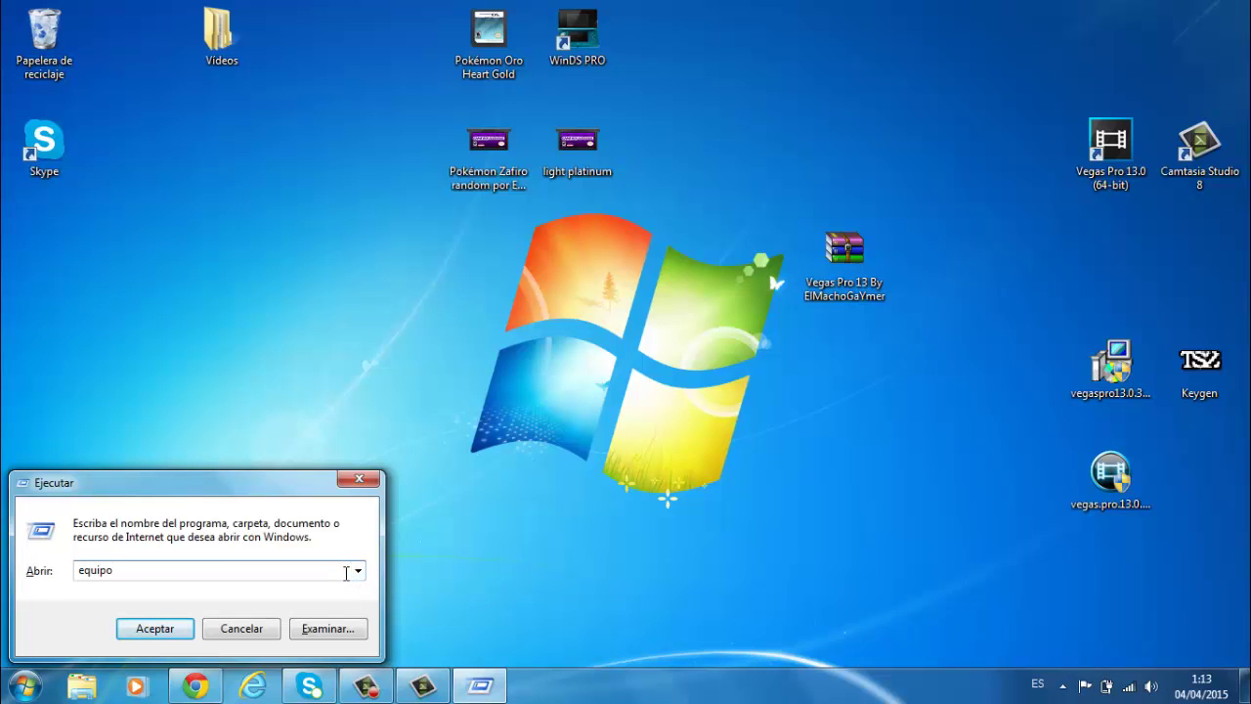
key("Return")
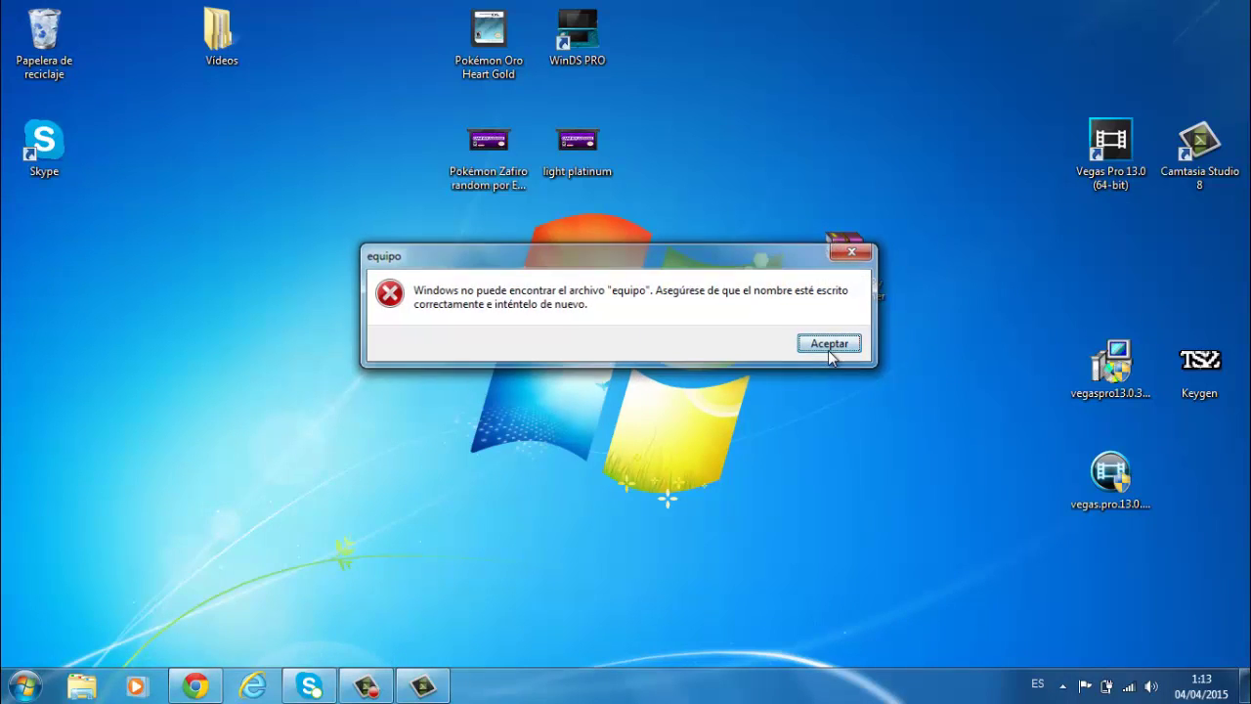
left_click(830, 343)
left_click(358, 480)
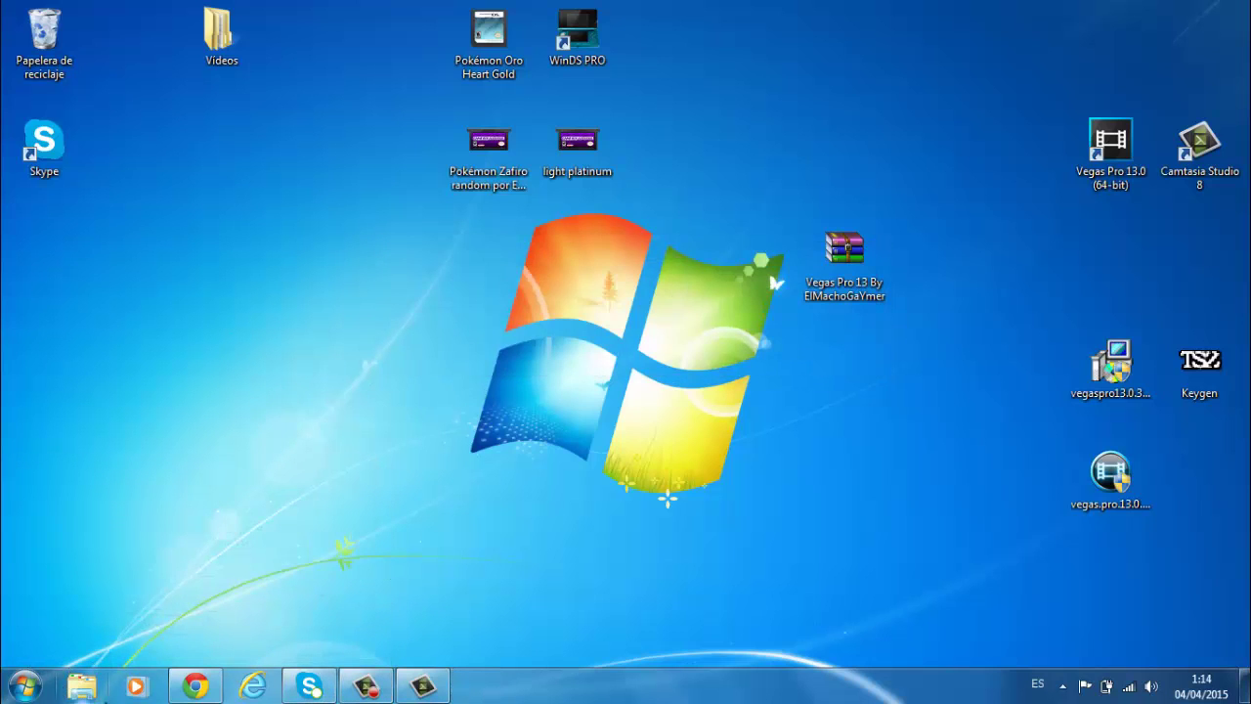
Step: Open the properties of Equipo from the file explorer to check the system type, and close both windows
left_click(85, 689)
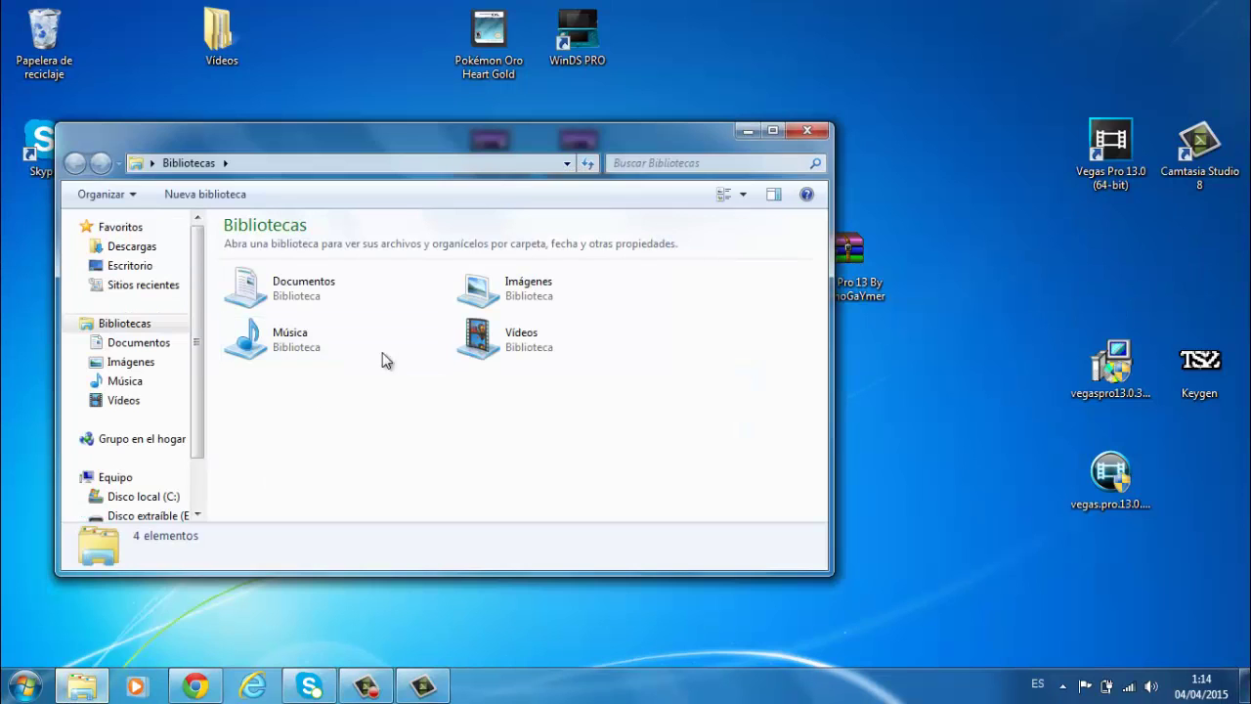
right_click(125, 476)
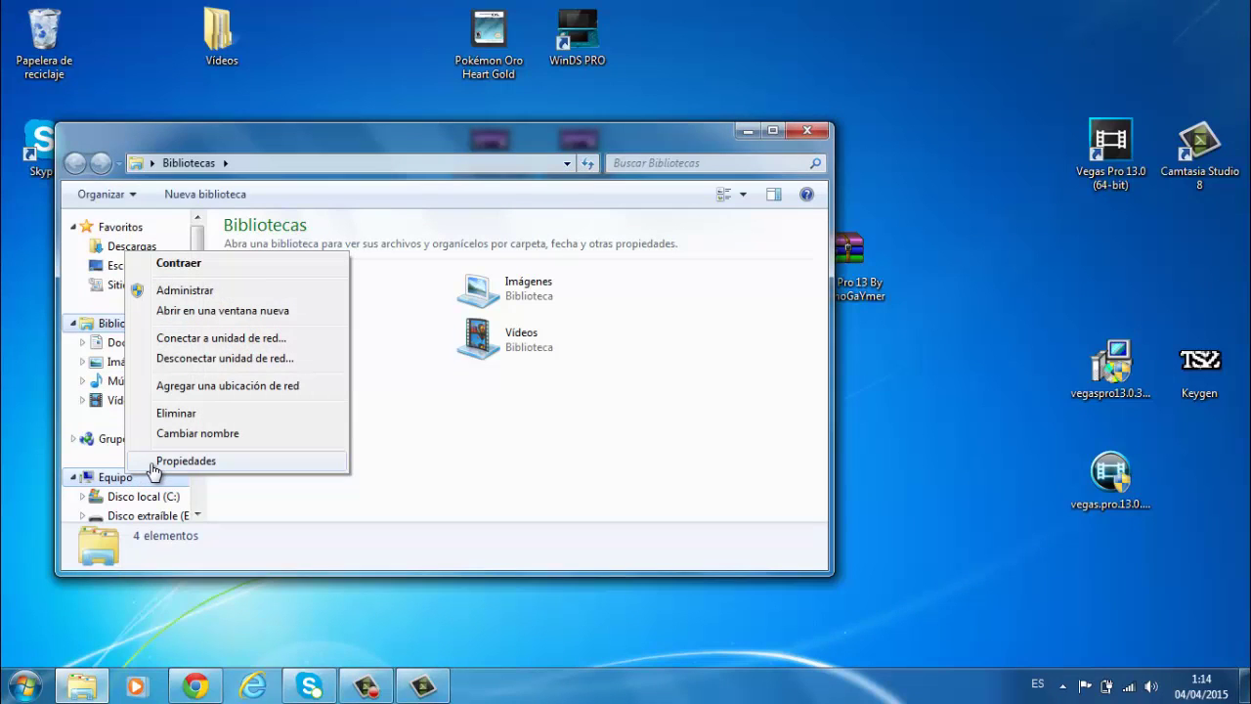
left_click(153, 465)
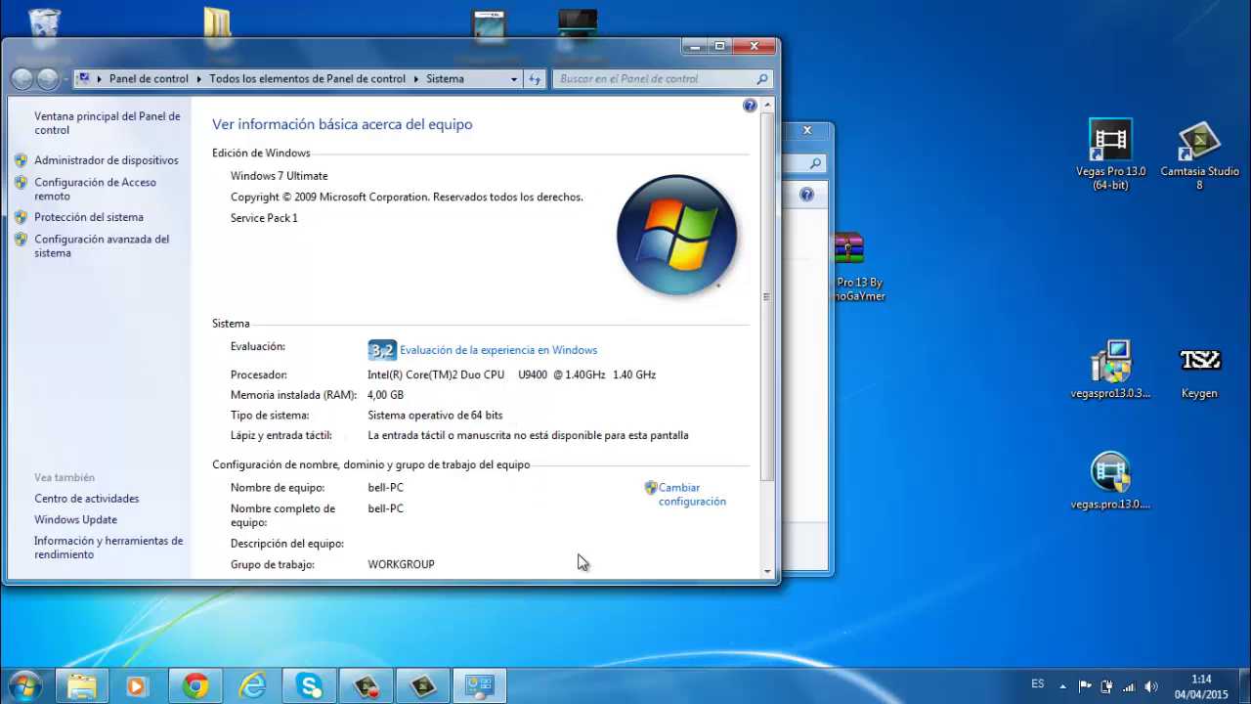
left_click(753, 43)
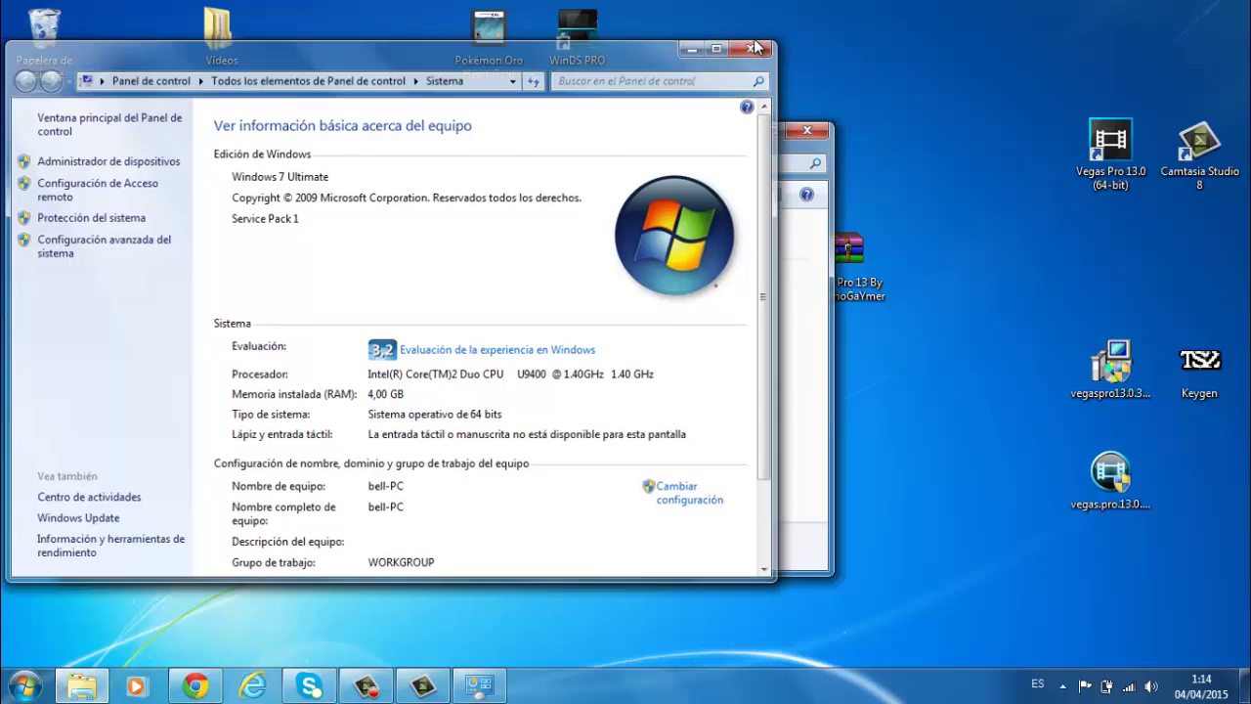
left_click(818, 134)
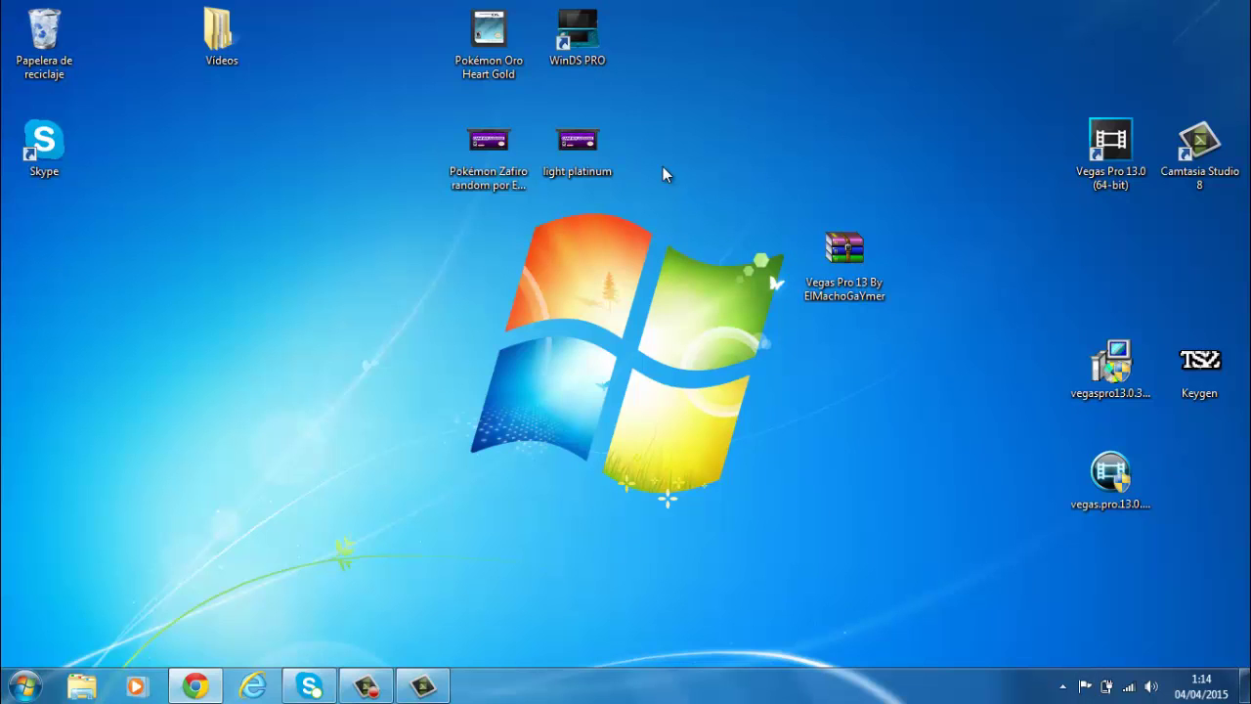
Step: Move the Vegas Pro 13 archive next to the 64-bit installer on the desktop and switch to the Camtasia recorder
left_click_drag(829, 262, 985, 384)
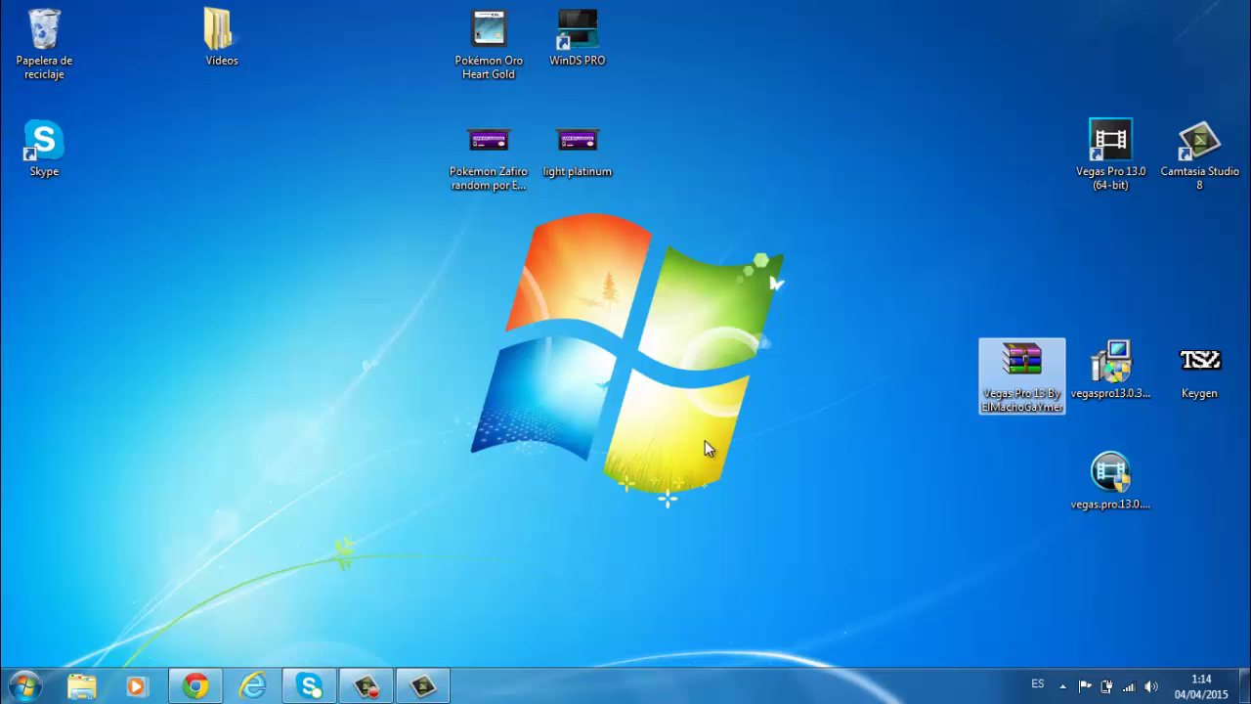
left_click(368, 685)
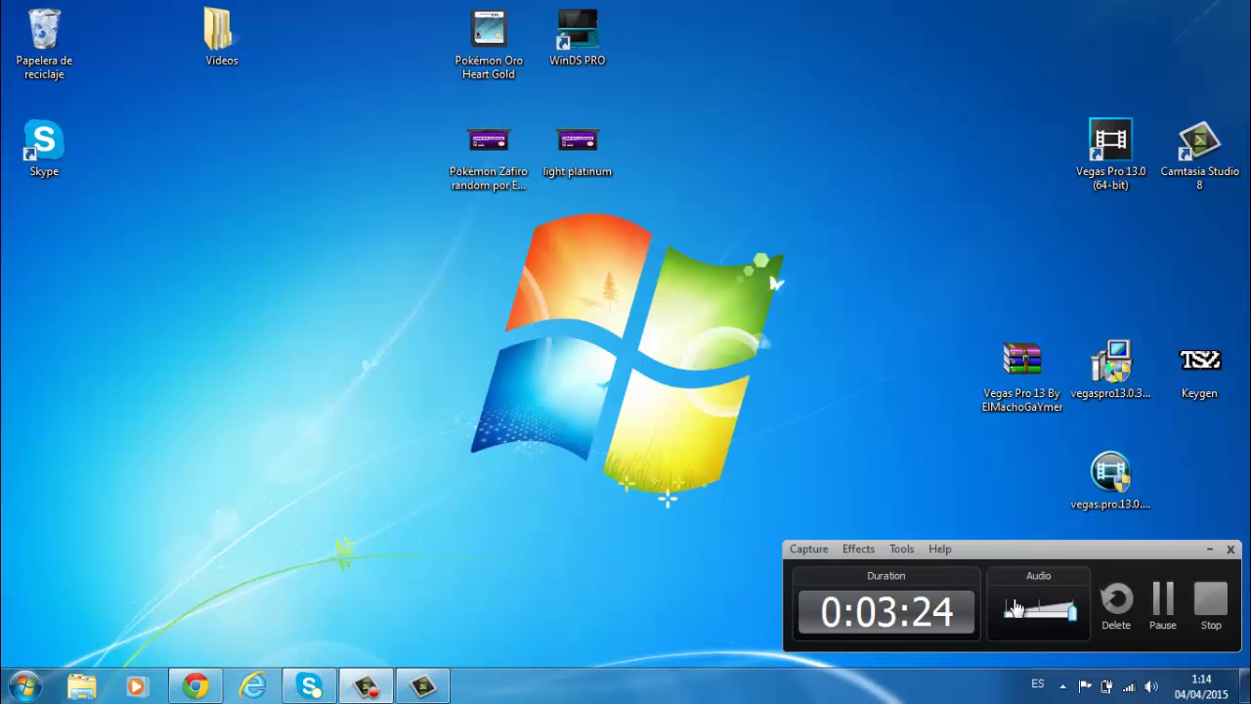